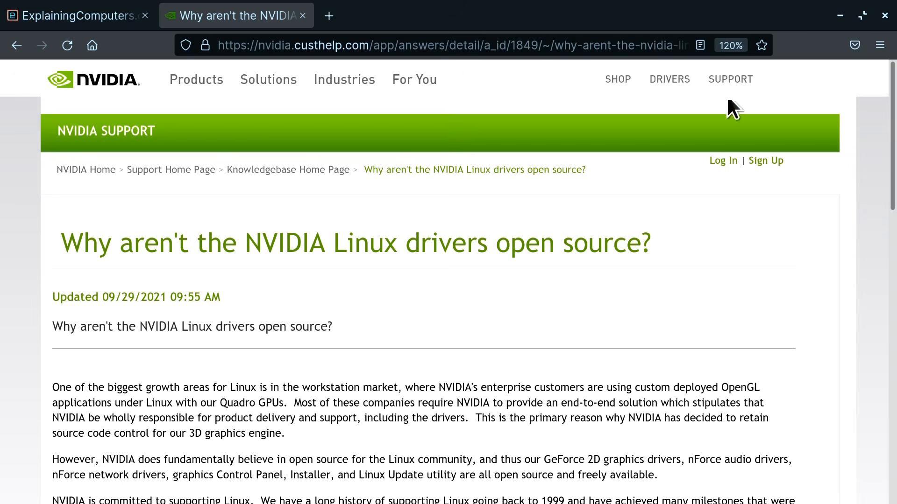
# Minimize the browser and highlight the Zorin OS boot entry with modern NVIDIA drivers
pyautogui.click(839, 15)
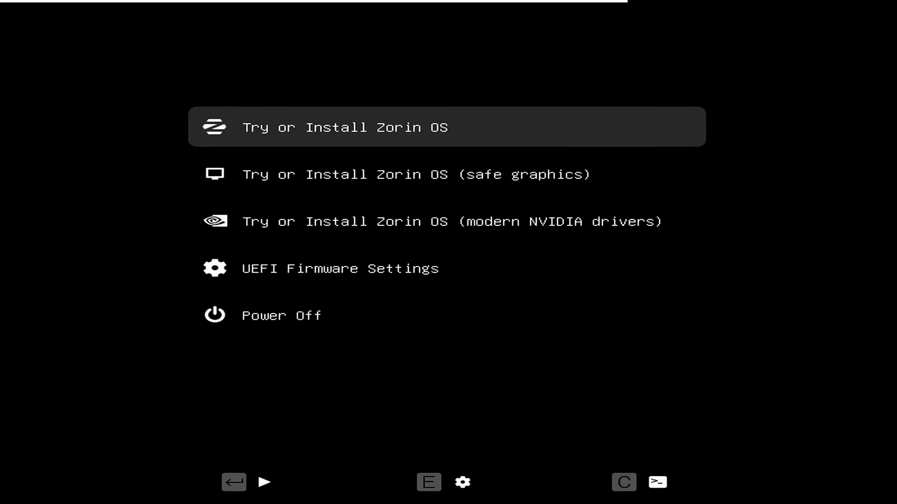
pyautogui.press('Down')
pyautogui.press('Down')
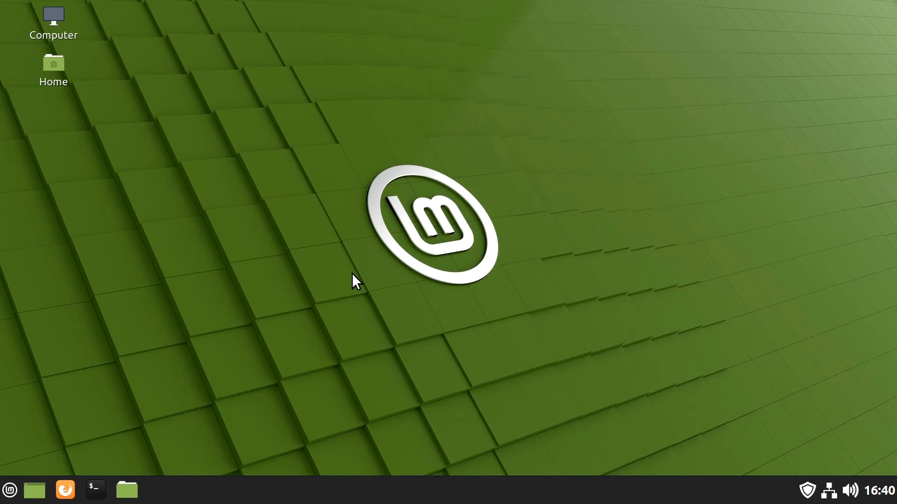
# Open Driver Manager, authenticating with the account password, and enlarge its window to show all available graphics drivers
pyautogui.click(10, 490)
pyautogui.moveTo(123, 340)
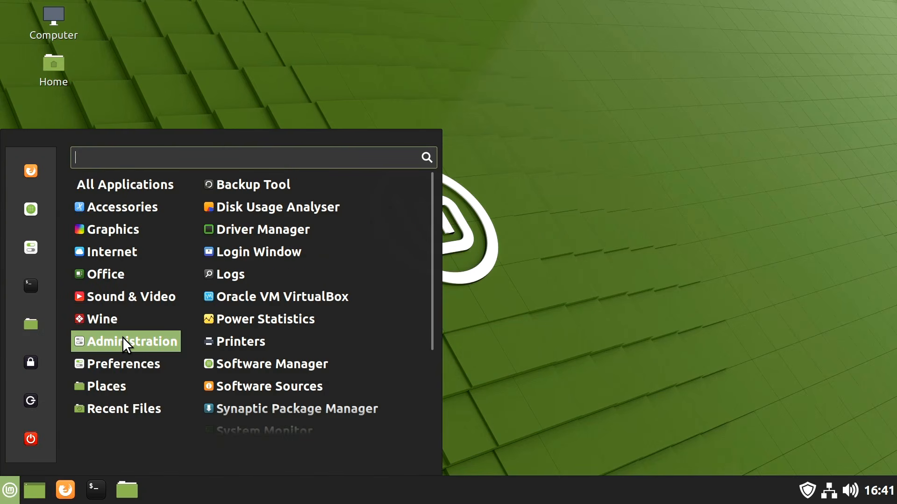
pyautogui.click(278, 232)
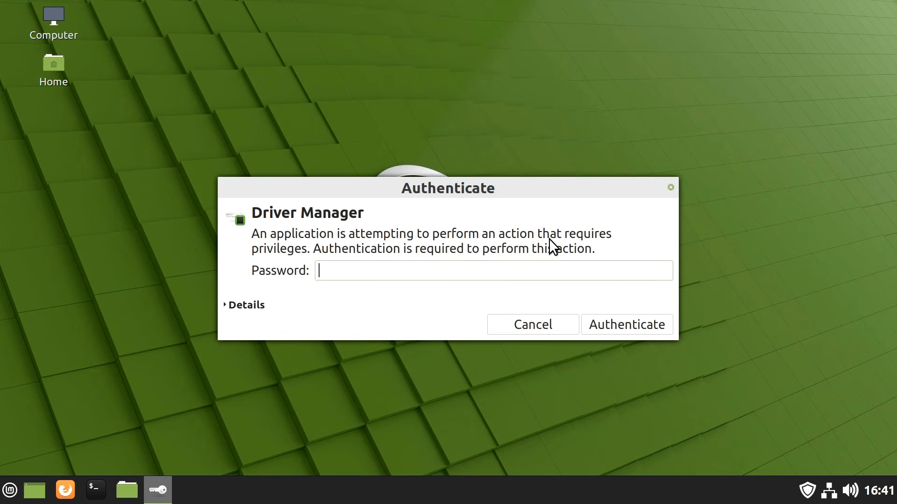
pyautogui.write('•••••')
pyautogui.press('Return')
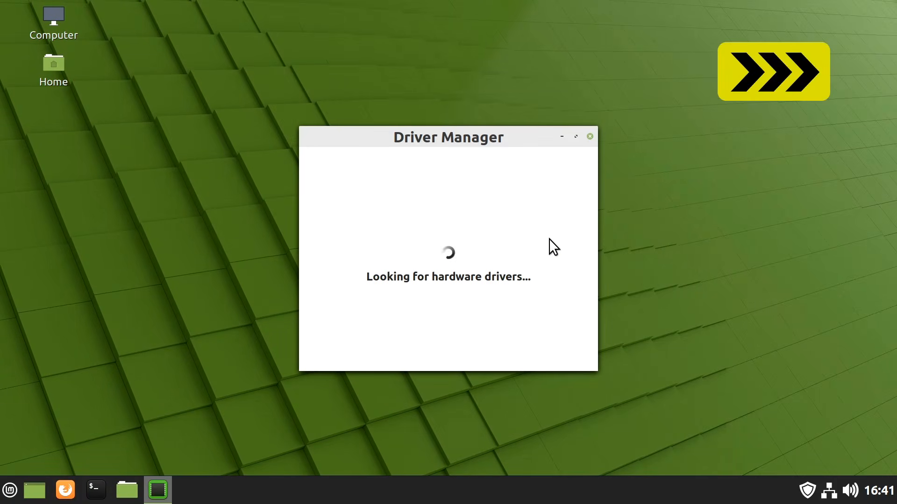
pyautogui.moveTo(358, 136); pyautogui.dragTo(279, 80)
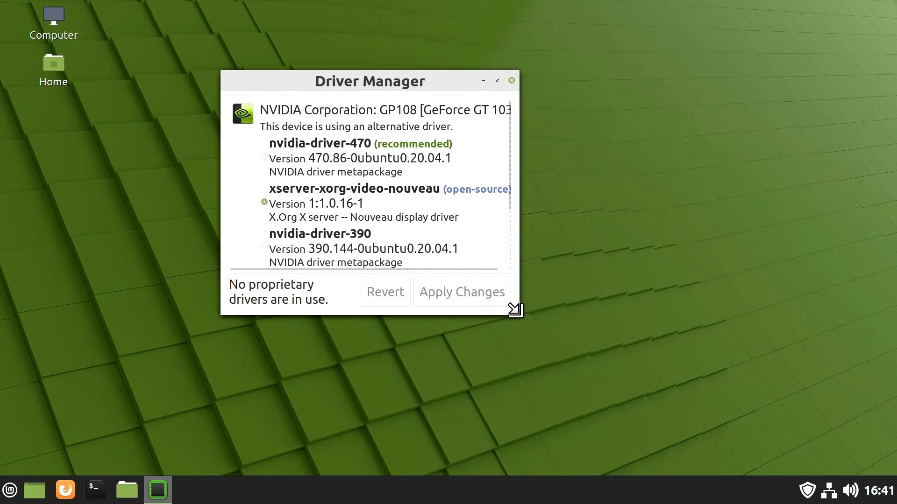
pyautogui.moveTo(512, 308); pyautogui.dragTo(641, 408)
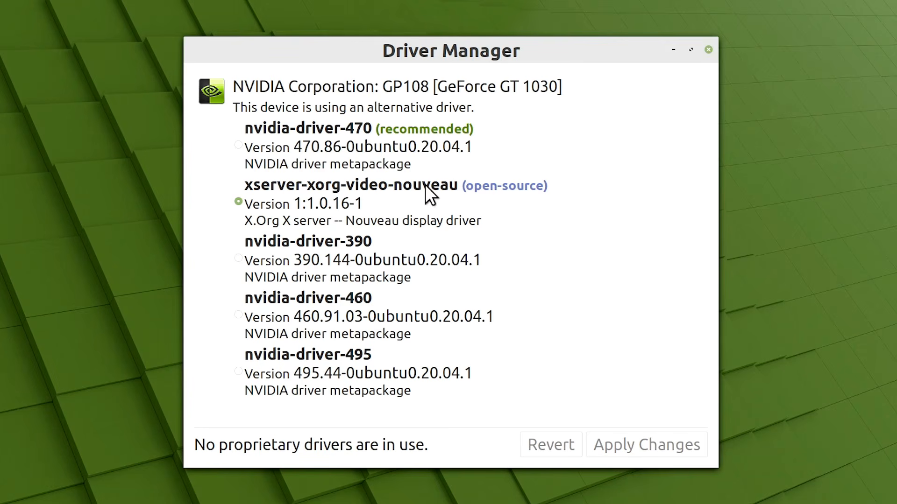
# Apply the recommended nvidia-driver-470 for the GeForce GT 1030 and restart the computer
pyautogui.click(343, 130)
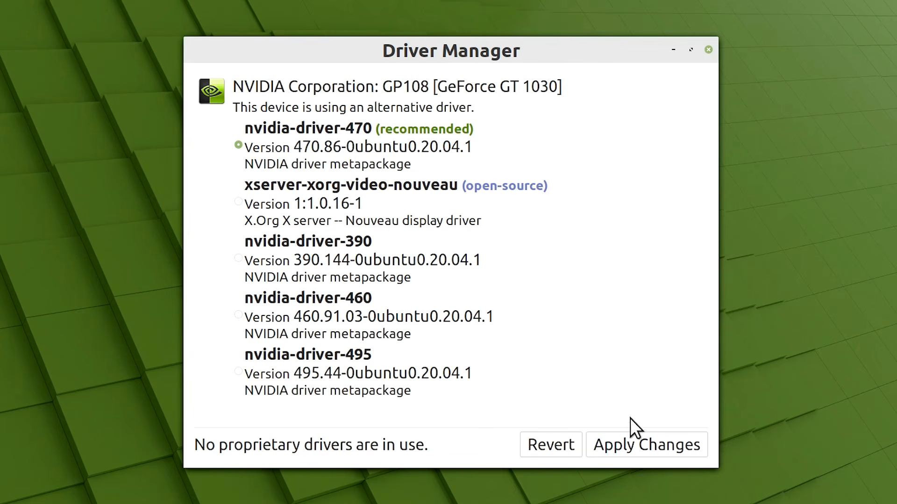
pyautogui.click(643, 444)
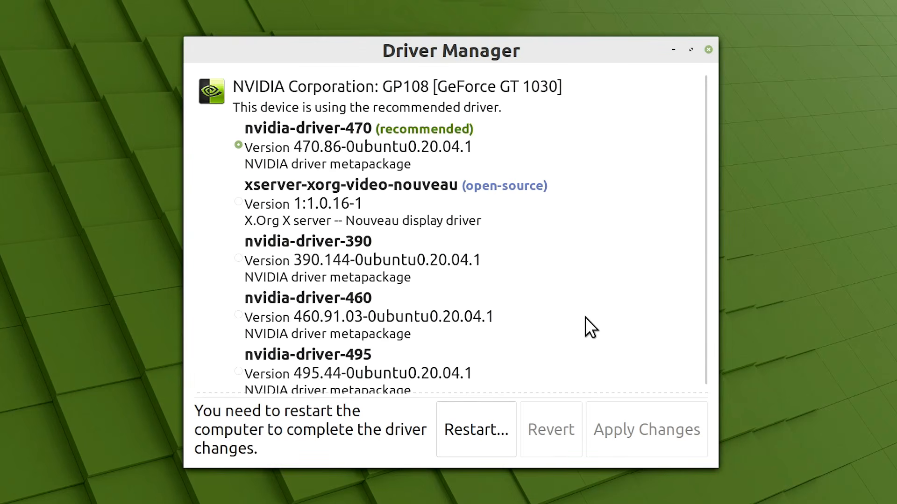
pyautogui.click(467, 428)
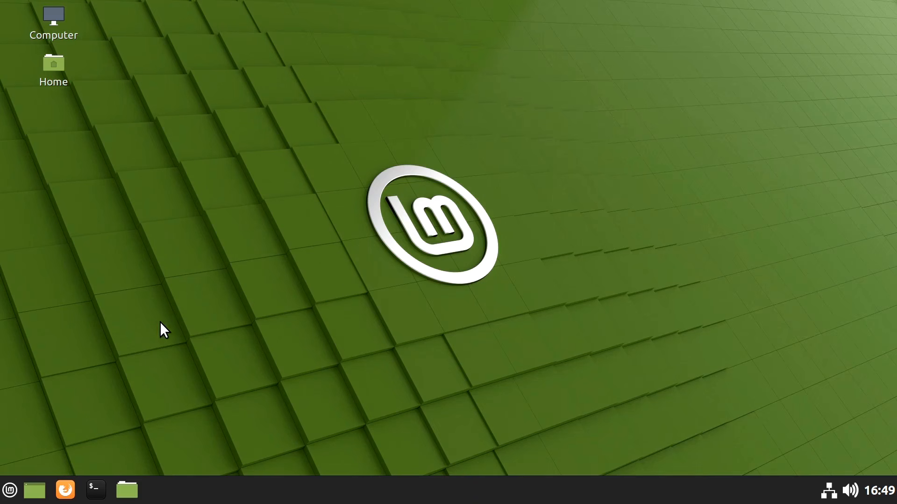
# Open NVIDIA X Server Settings and examine the graphics card information for GPU 0
pyautogui.click(10, 491)
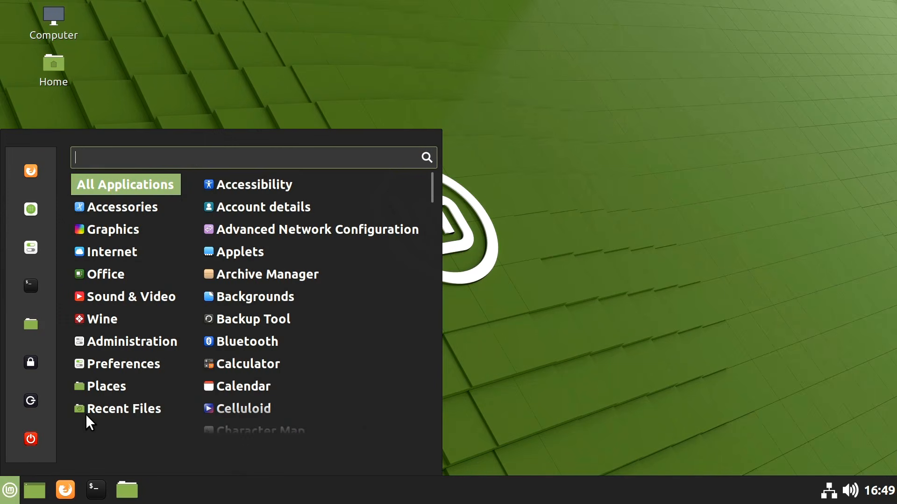
pyautogui.moveTo(130, 343)
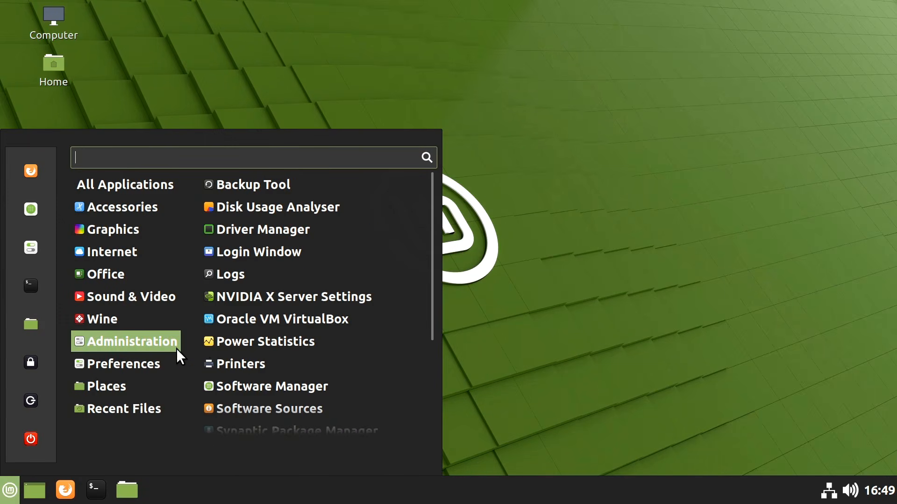
pyautogui.click(290, 296)
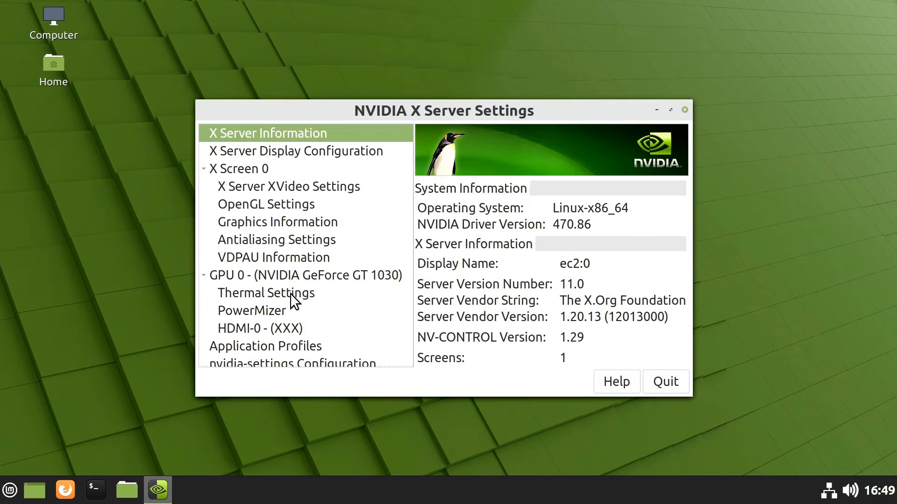
pyautogui.click(290, 276)
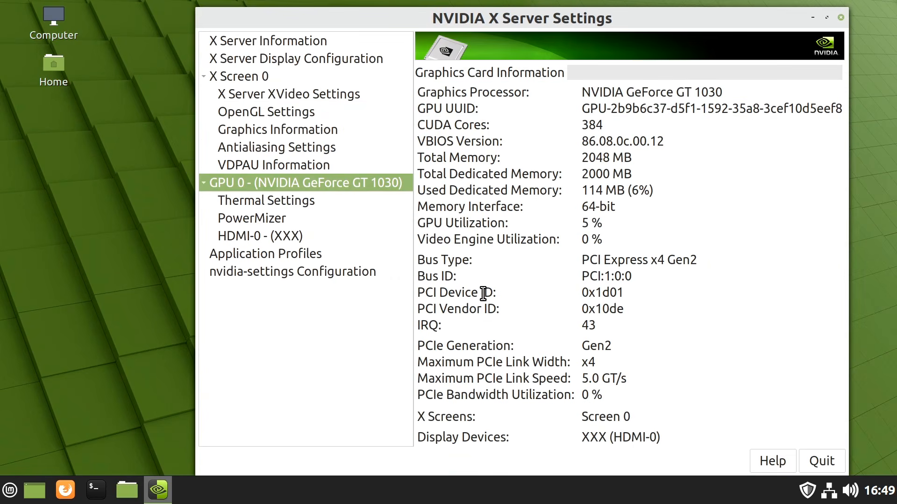
pyautogui.moveTo(374, 21); pyautogui.dragTo(310, 24)
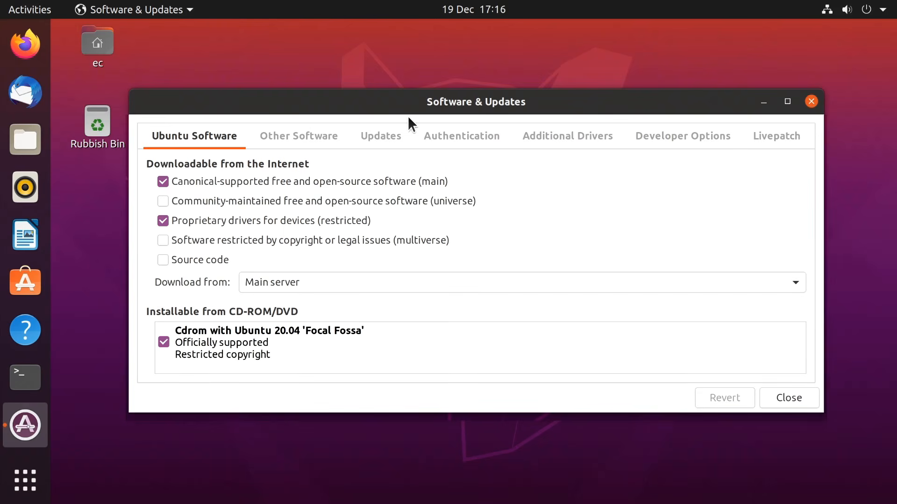
# Choose the proprietary, tested nvidia-driver-495 among Ubuntu's additional drivers and apply the change
pyautogui.click(560, 142)
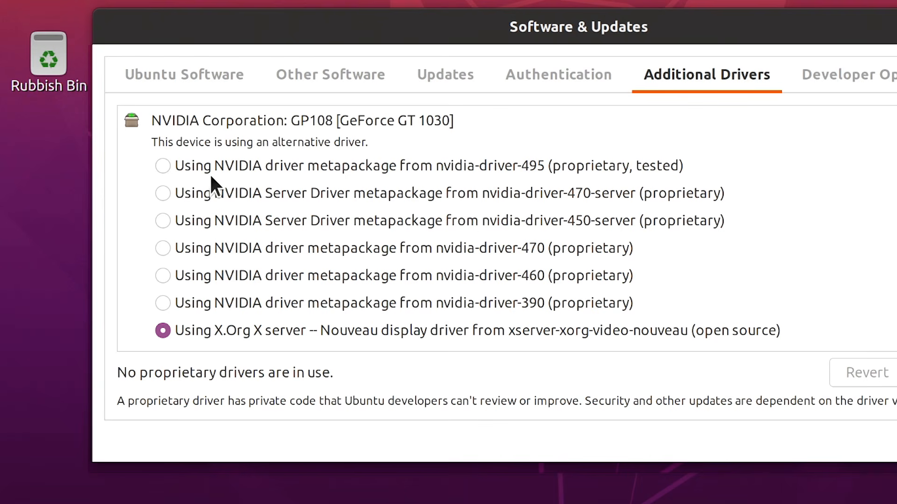
pyautogui.click(161, 165)
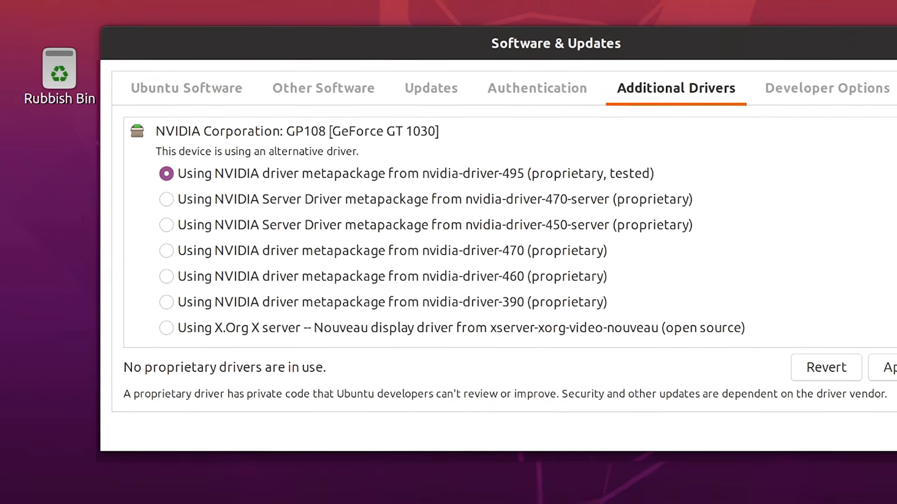
pyautogui.click(889, 368)
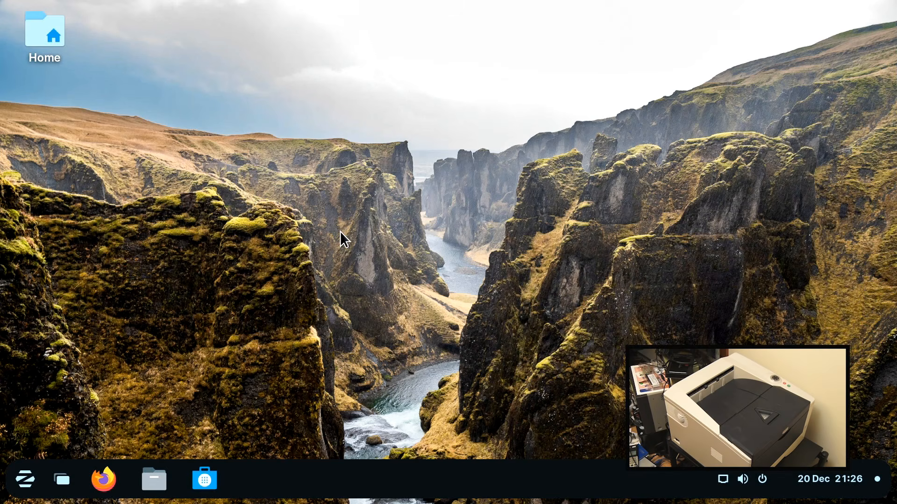
# Open the Printers section of the Zorin OS system settings
pyautogui.click(26, 479)
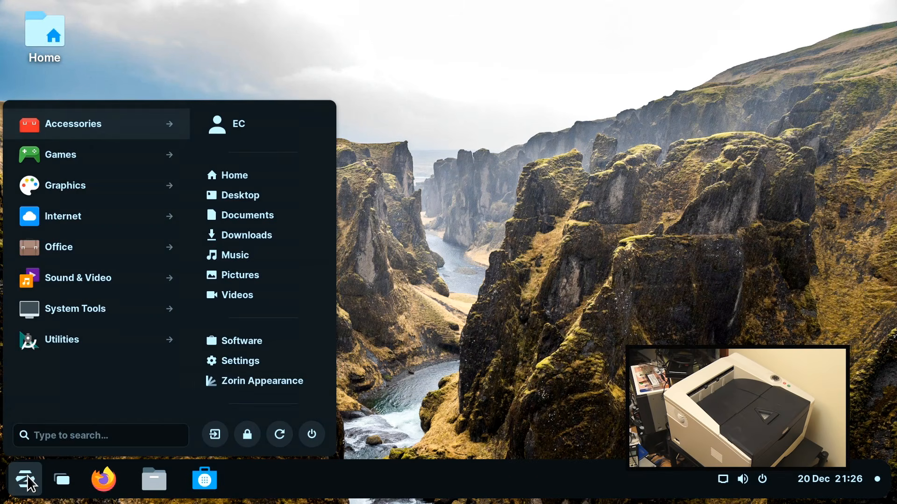
pyautogui.click(236, 368)
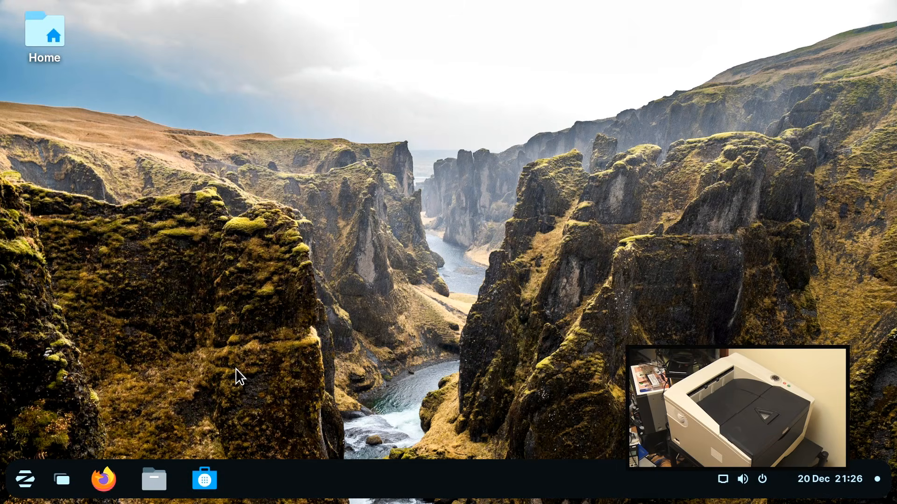
pyautogui.scroll(-10, 235, 369)
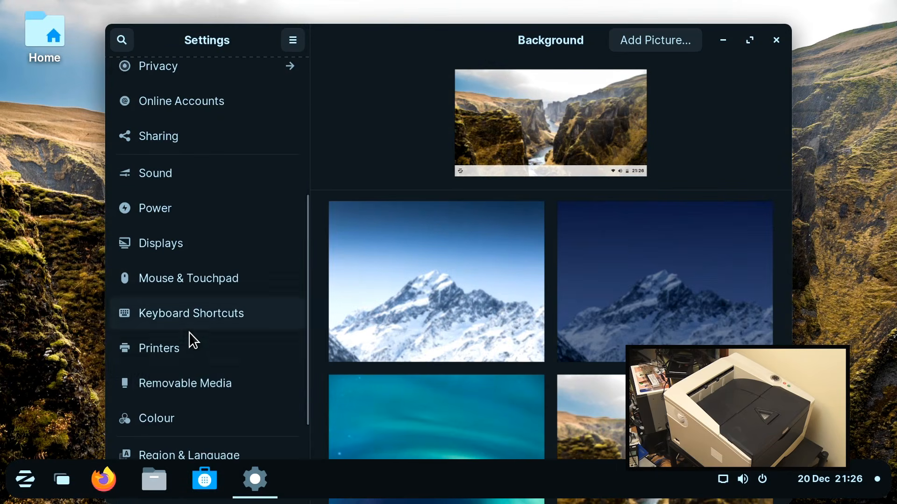
pyautogui.click(186, 346)
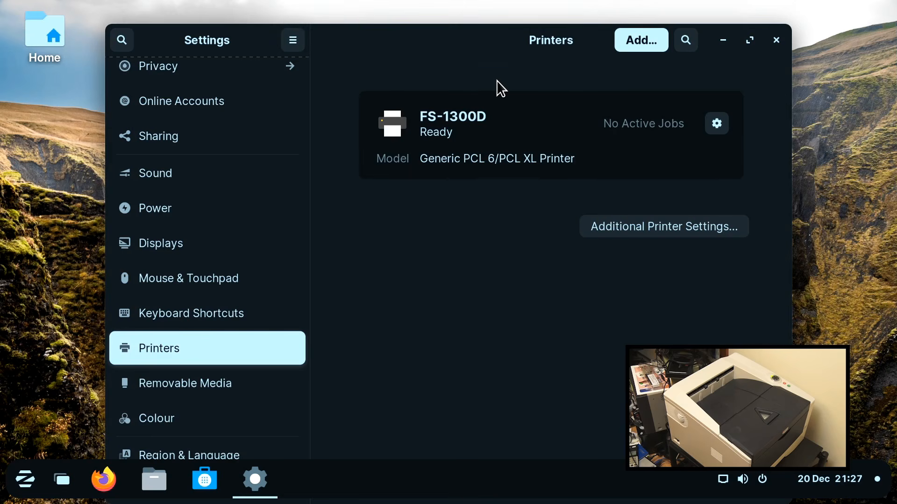
# Print a test page from the FS-1300D's properties in the additional printer settings and dismiss the submission message
pyautogui.click(606, 224)
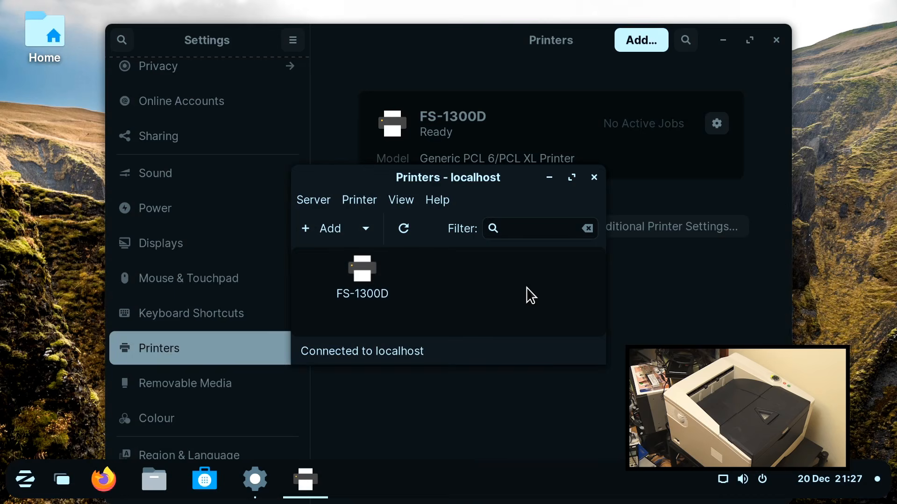
pyautogui.doubleClick(372, 274)
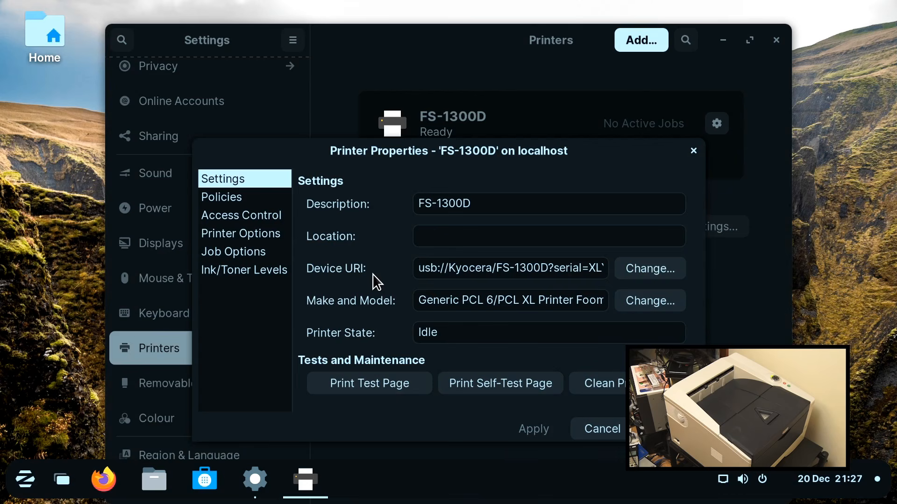
pyautogui.click(375, 386)
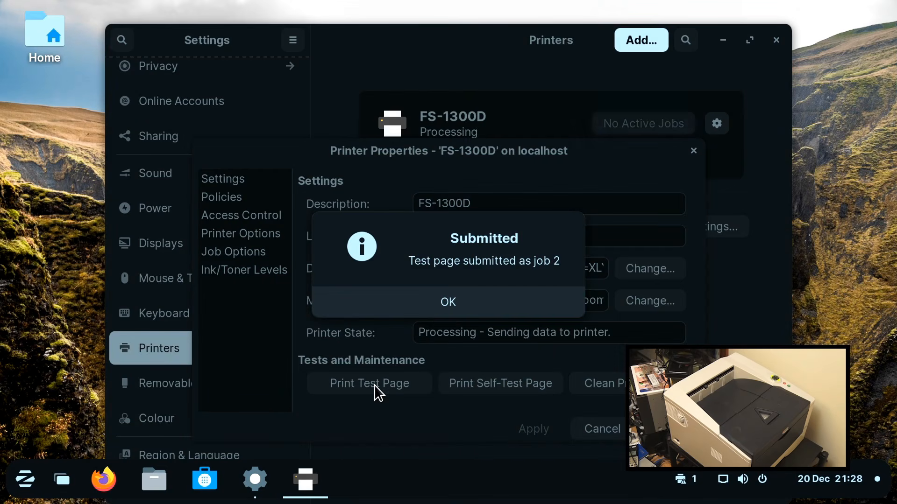
pyautogui.click(444, 308)
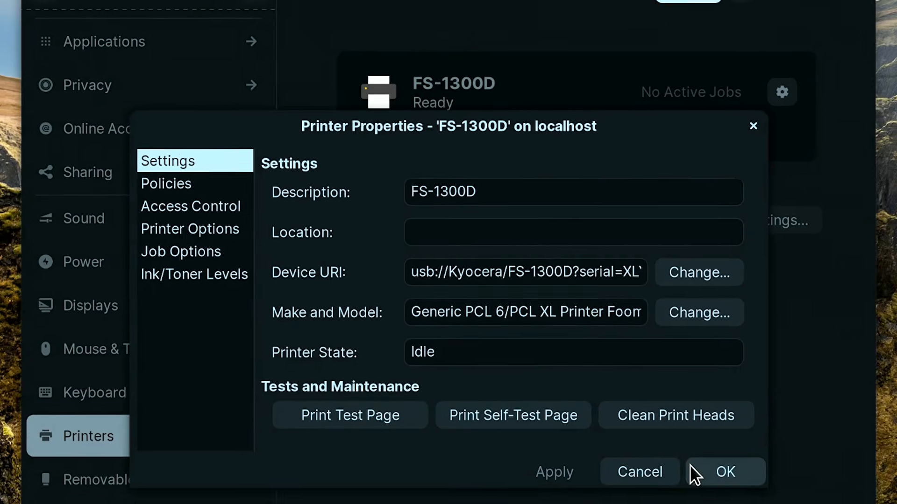
# Cancel the FS-1300D properties dialog and close the printer list and system settings windows
pyautogui.click(691, 466)
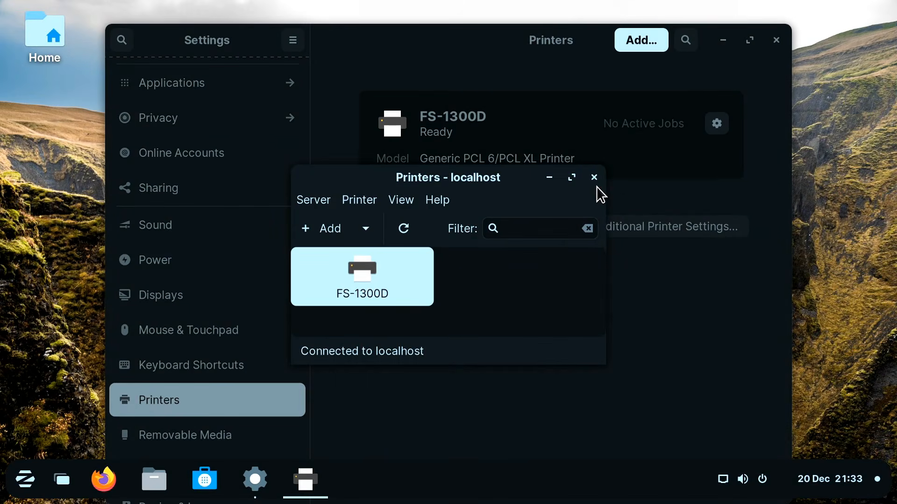
pyautogui.click(598, 175)
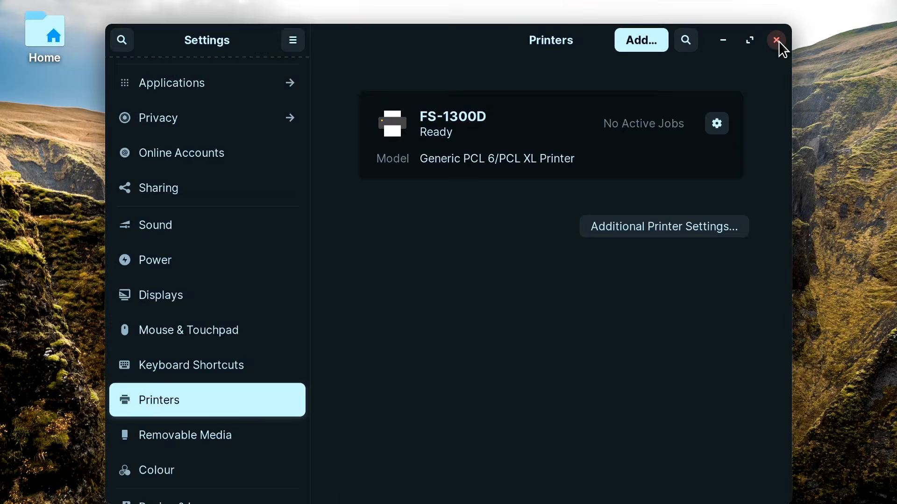
pyautogui.click(776, 40)
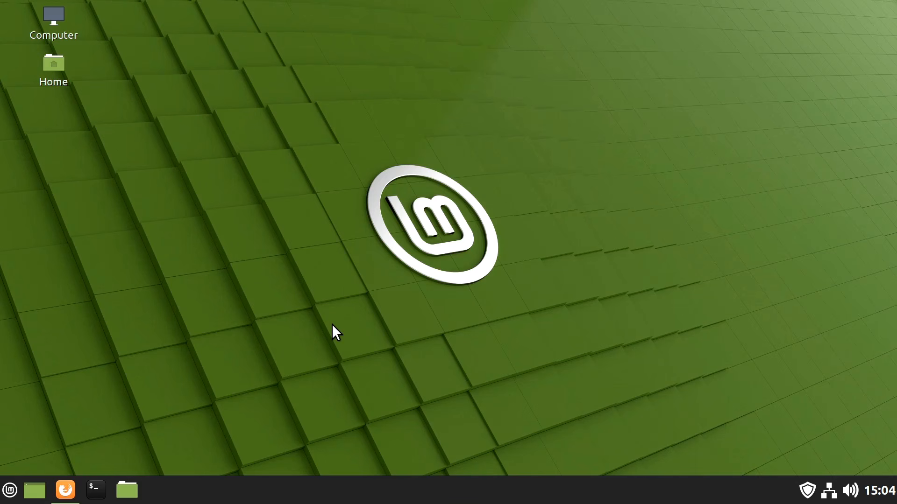
# Open the Printers tool in Linux Mint, enlarge its window and open the properties of the Stylus-Photo-R300 printer
pyautogui.click(9, 490)
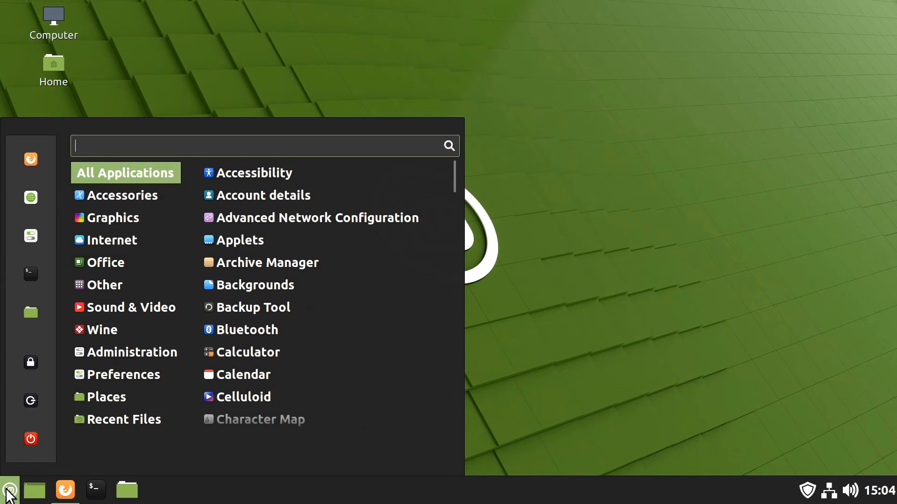
pyautogui.moveTo(110, 354)
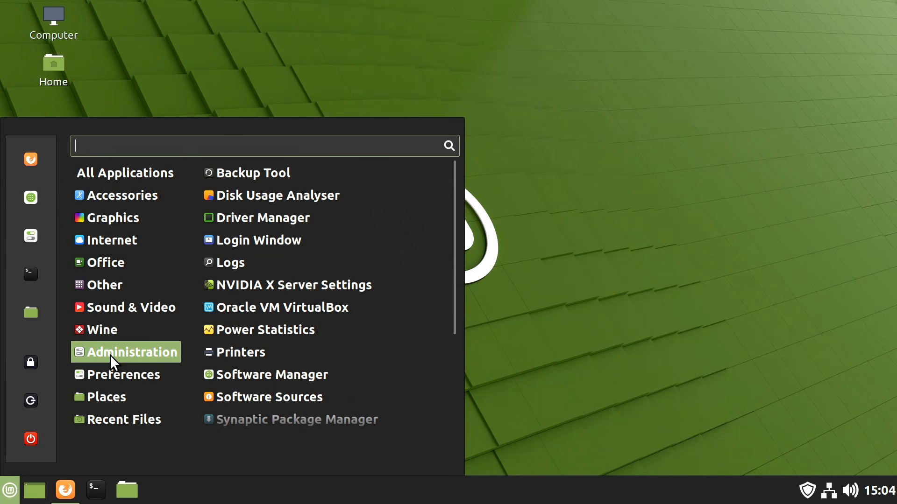
pyautogui.click(245, 350)
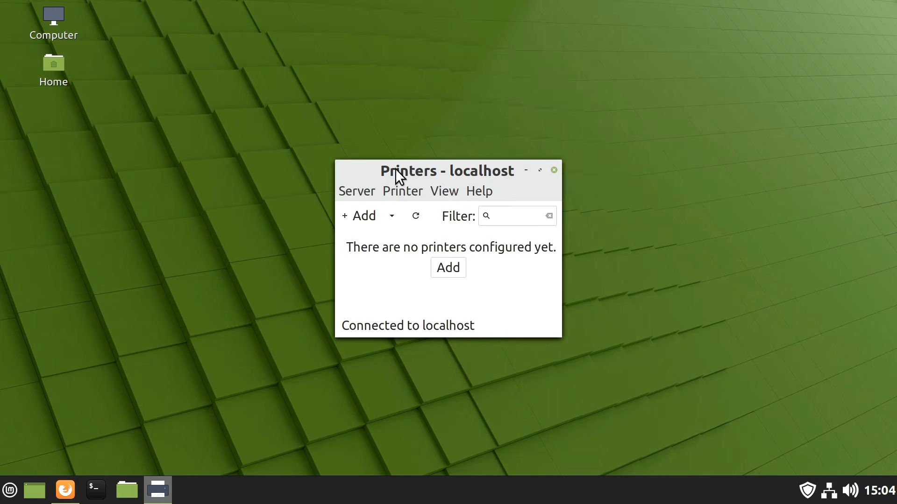
pyautogui.moveTo(395, 169); pyautogui.dragTo(269, 97)
pyautogui.moveTo(427, 258); pyautogui.dragTo(696, 409)
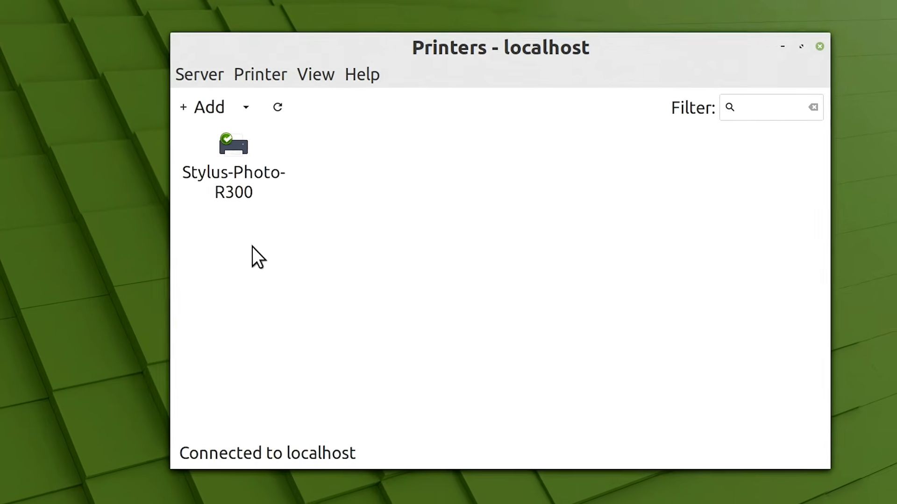
pyautogui.click(236, 161)
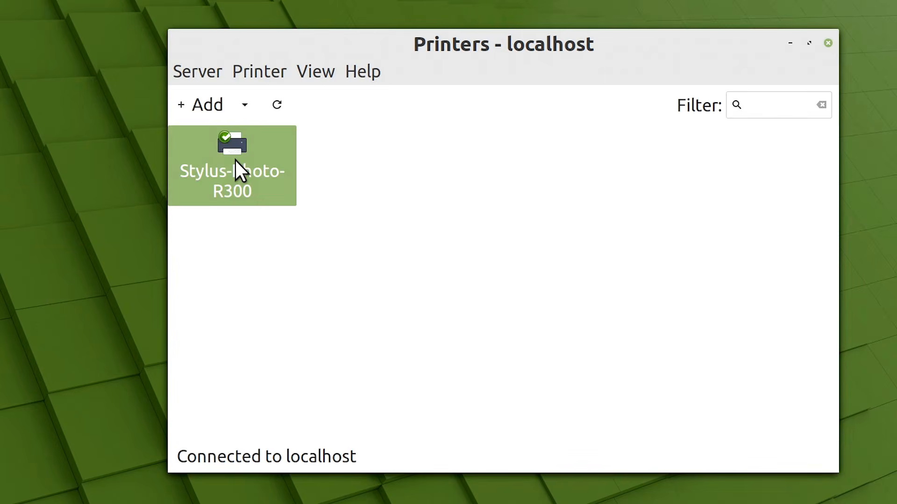
pyautogui.doubleClick(236, 161)
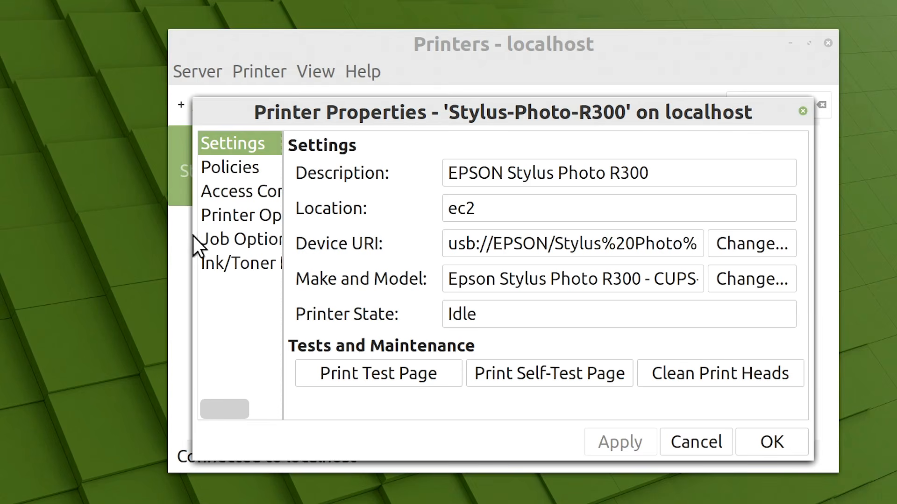
# Widen the printer properties dialog, review the policies, access control, printer options with media types, and ink/toner levels, and cancel the dialog
pyautogui.moveTo(198, 238); pyautogui.dragTo(64, 242)
pyautogui.moveTo(173, 295); pyautogui.dragTo(251, 308)
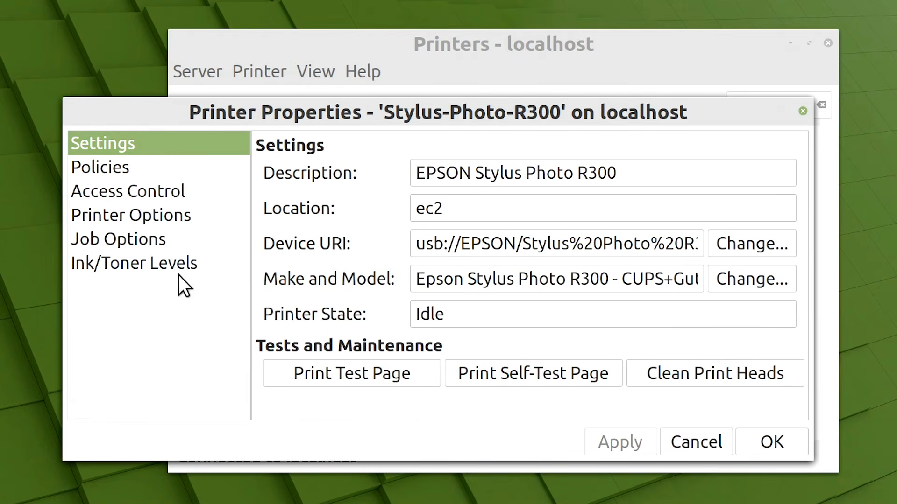
pyautogui.click(128, 165)
pyautogui.click(129, 198)
pyautogui.click(131, 215)
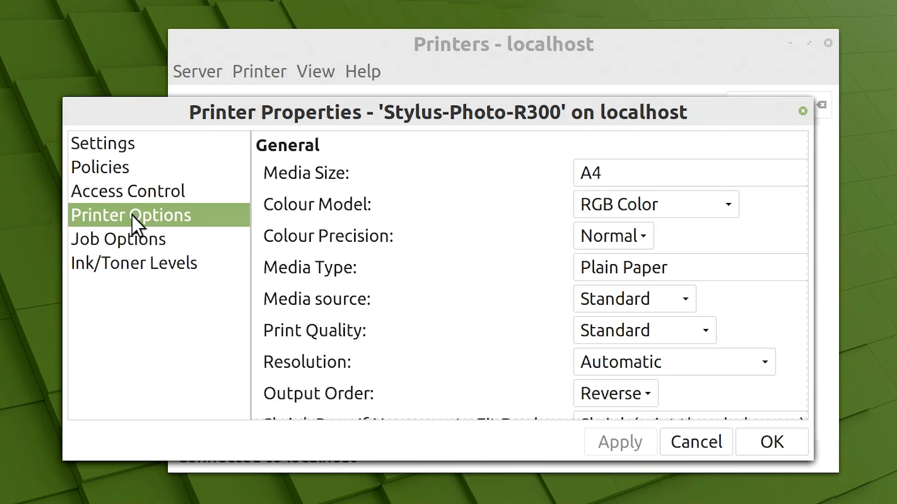
pyautogui.click(628, 269)
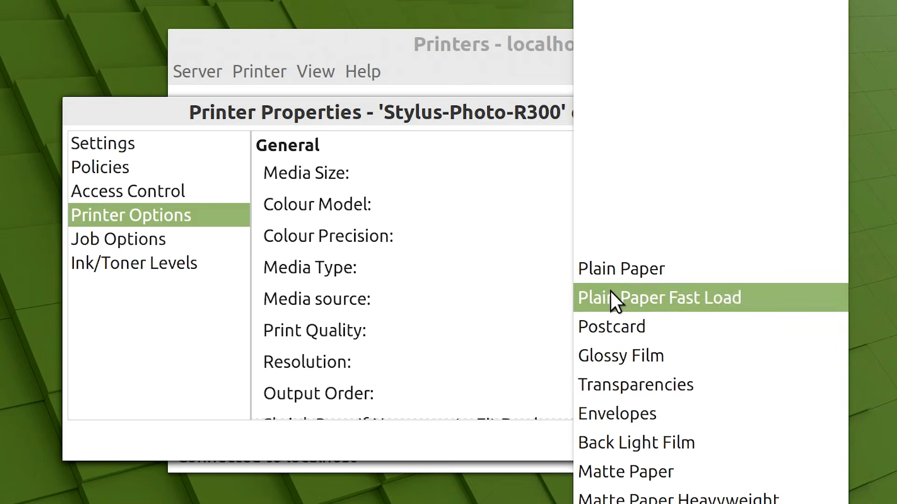
pyautogui.click(203, 359)
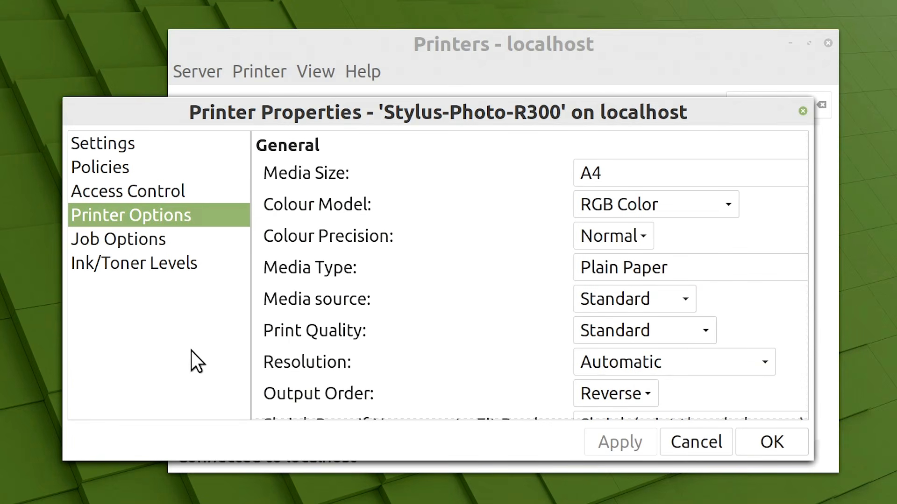
pyautogui.click(148, 266)
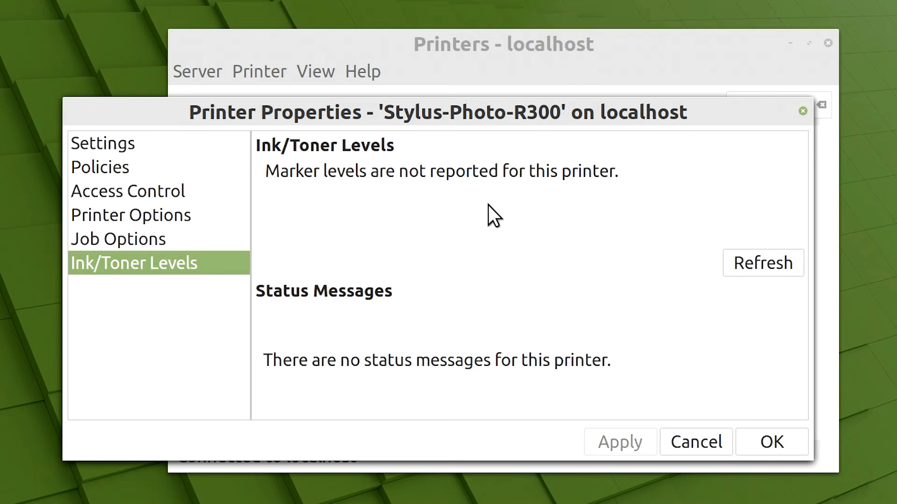
pyautogui.click(685, 441)
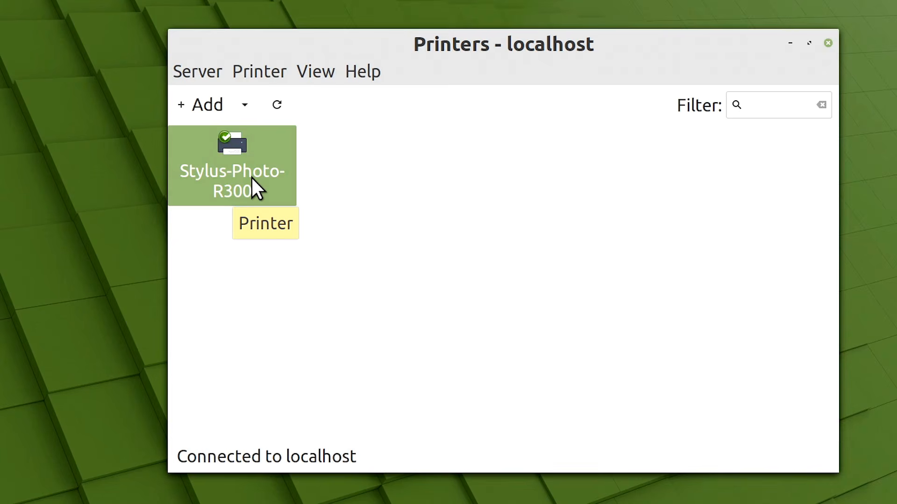
# Delete the Stylus-Photo-R300 printer and confirm the deletion
pyautogui.rightClick(252, 178)
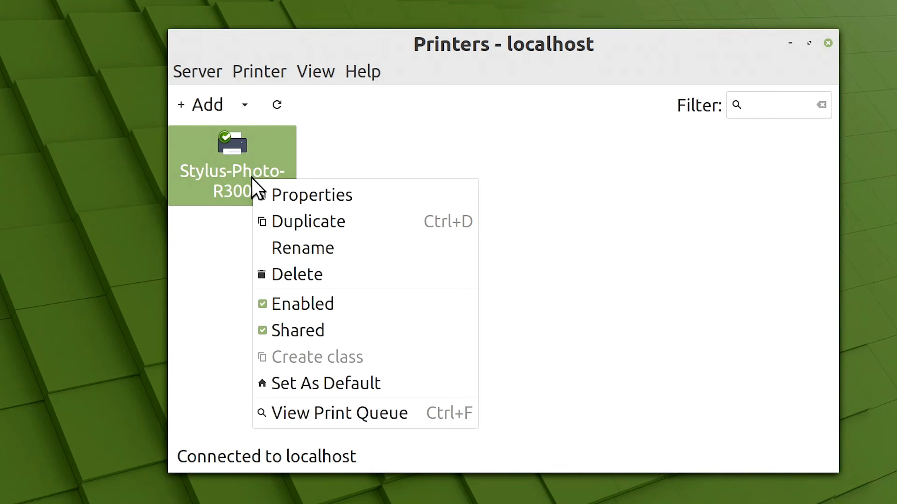
pyautogui.click(331, 274)
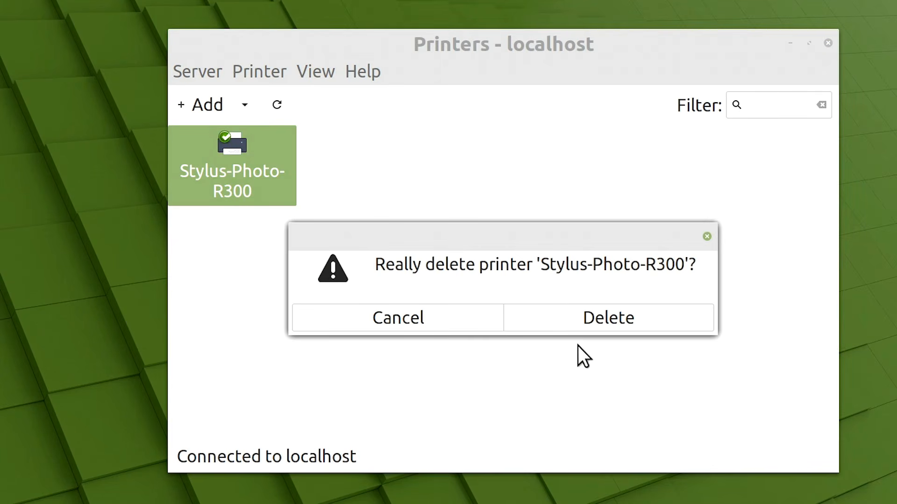
pyautogui.click(603, 323)
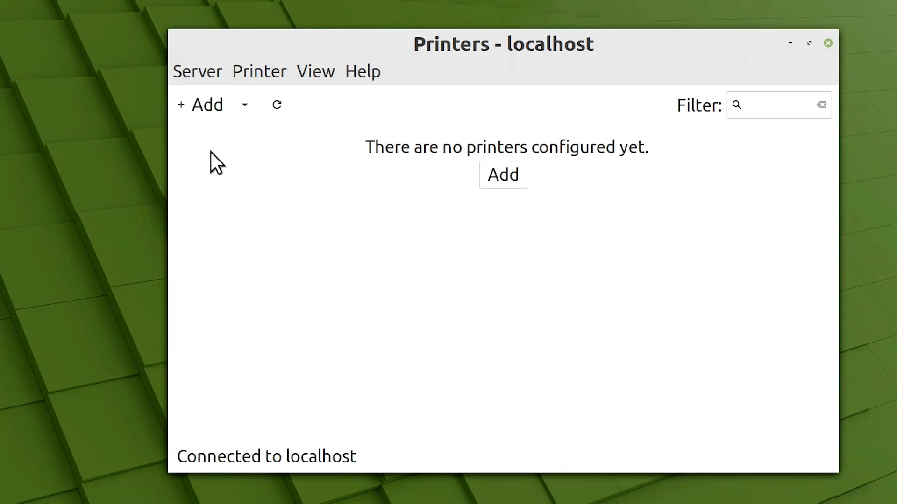
# Start adding a new printer, look through the network printer types, and choose the EPSON Stylus Photo R300 as the device
pyautogui.click(204, 108)
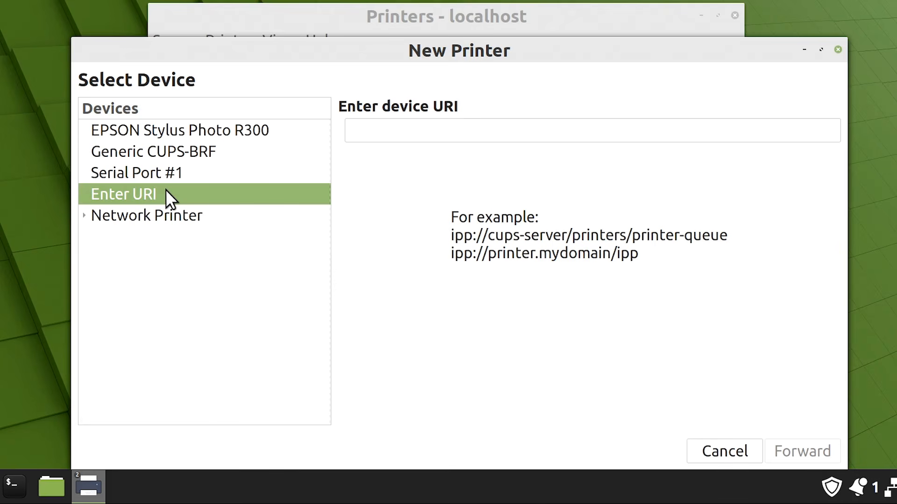
pyautogui.click(84, 216)
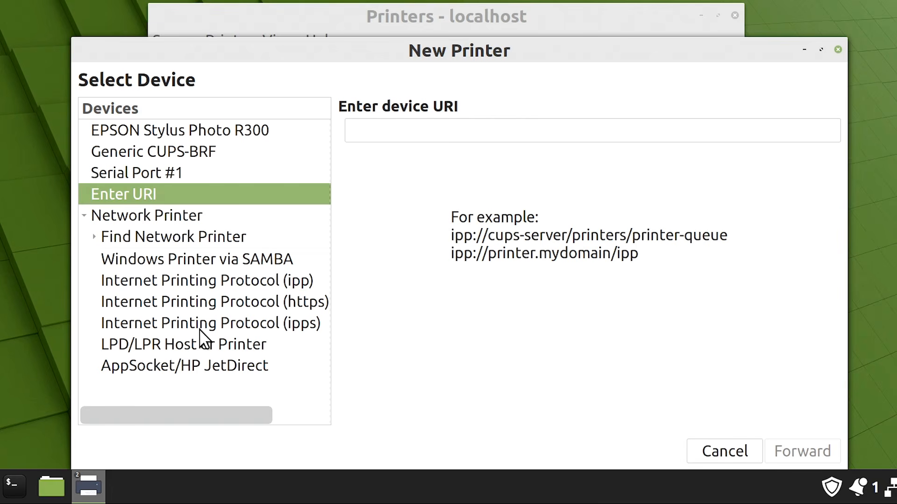
pyautogui.click(85, 215)
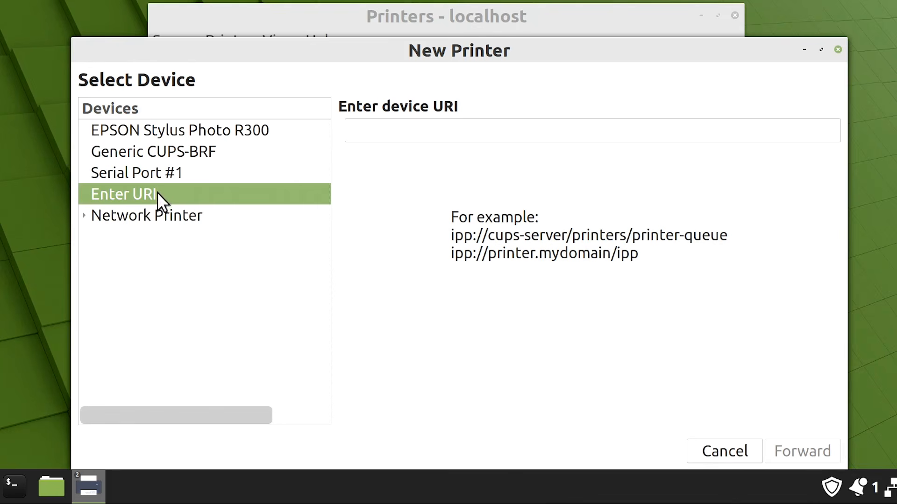
pyautogui.click(147, 130)
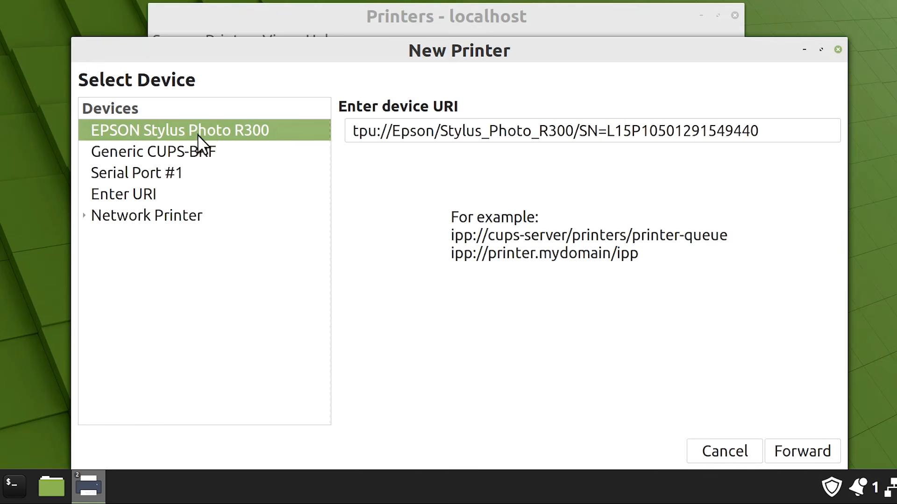
pyautogui.click(808, 453)
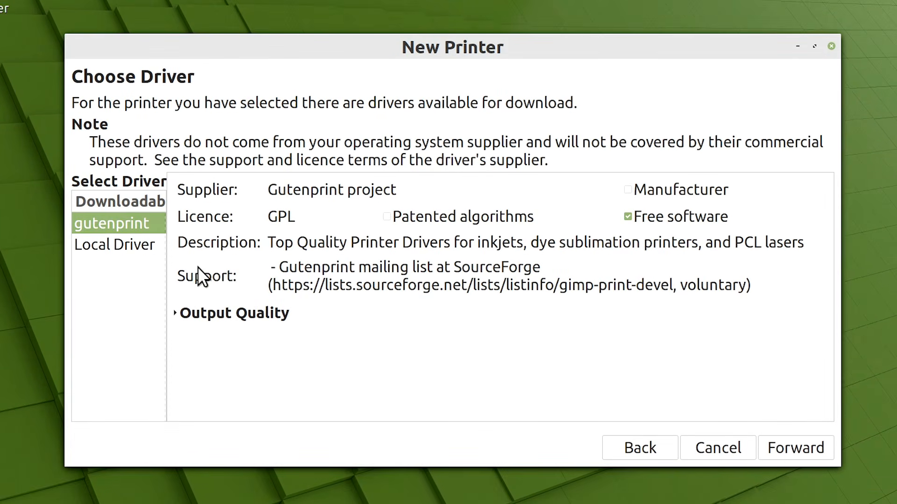
# Compare the gutenprint download with the Local Driver option and proceed with Local Driver
pyautogui.click(124, 246)
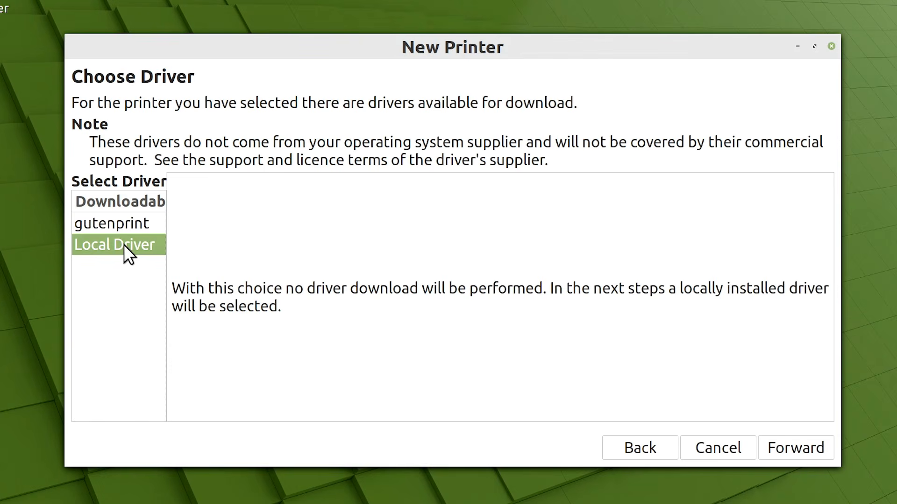
pyautogui.click(120, 222)
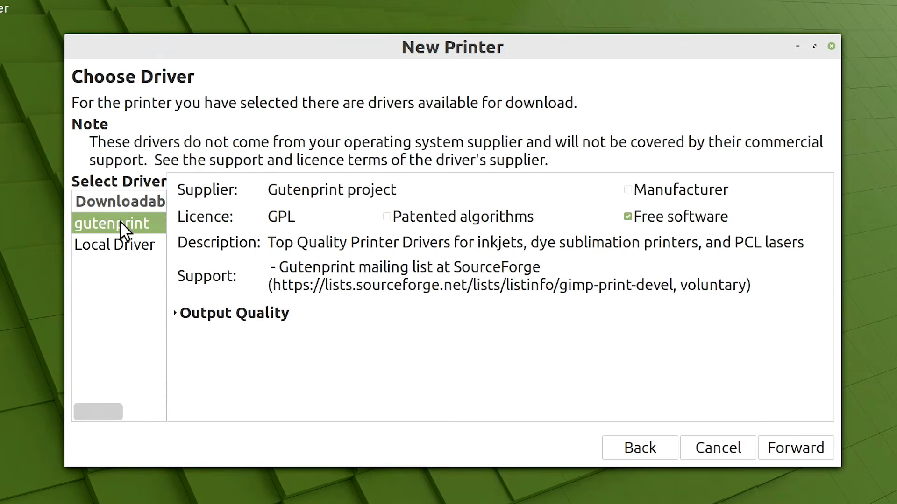
pyautogui.click(121, 243)
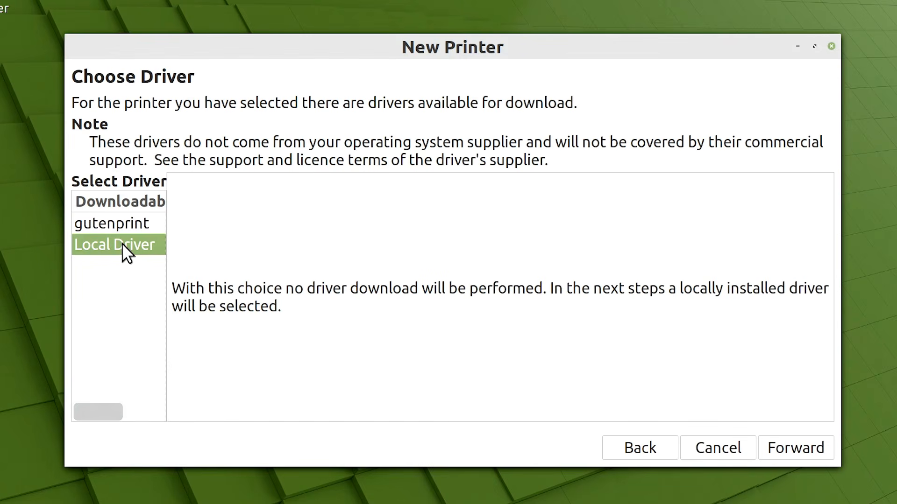
pyautogui.click(784, 450)
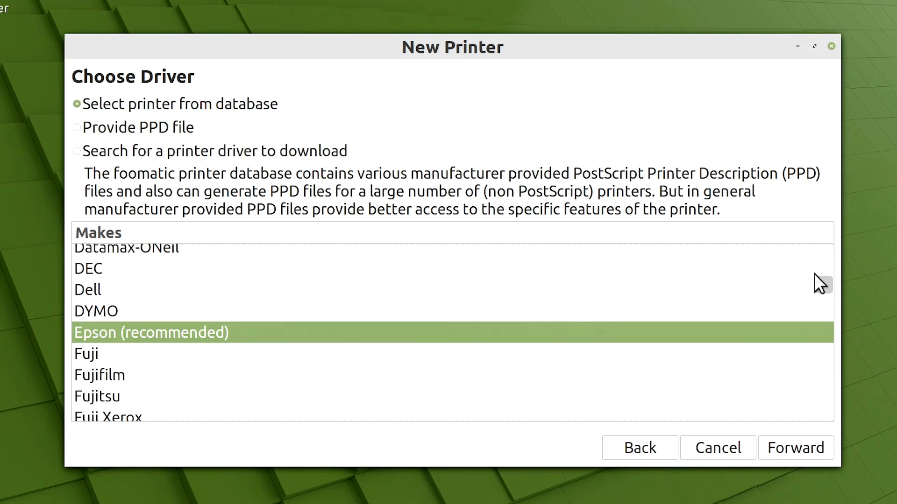
# Browse the Generic make's printer models in the driver database and return to the list of makes
pyautogui.moveTo(823, 280); pyautogui.dragTo(820, 248)
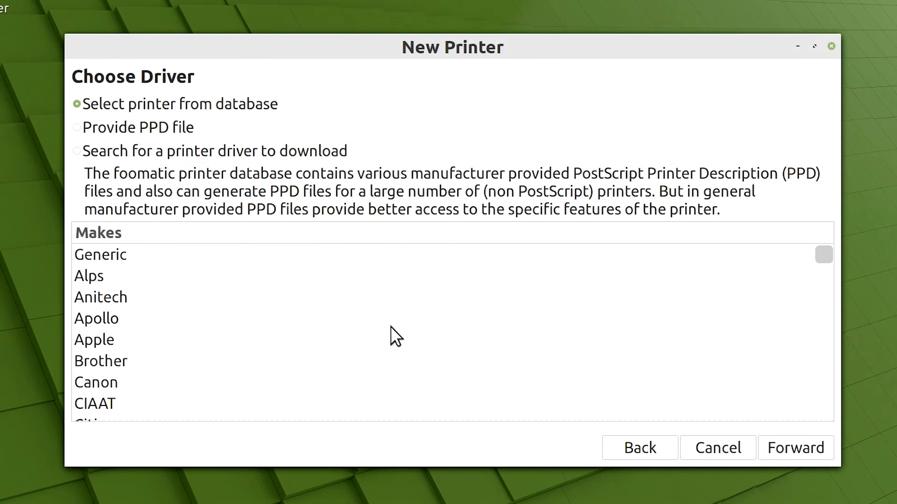
pyautogui.click(121, 265)
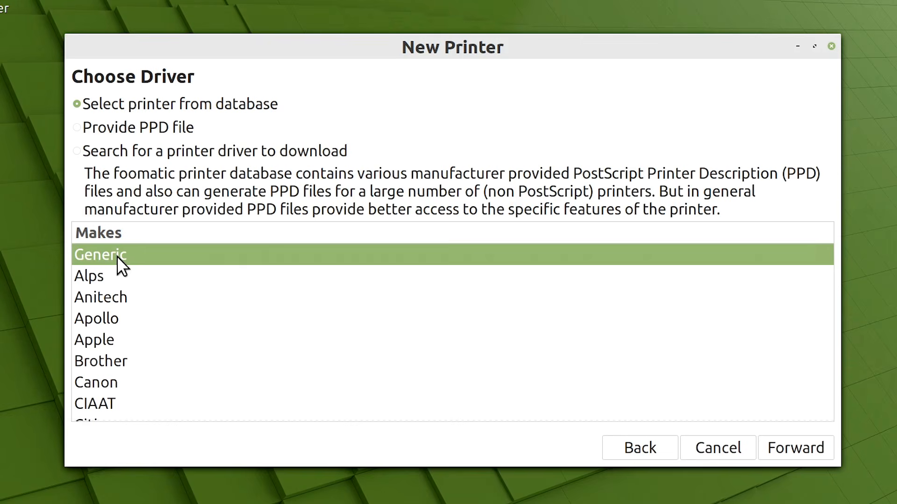
pyautogui.click(788, 447)
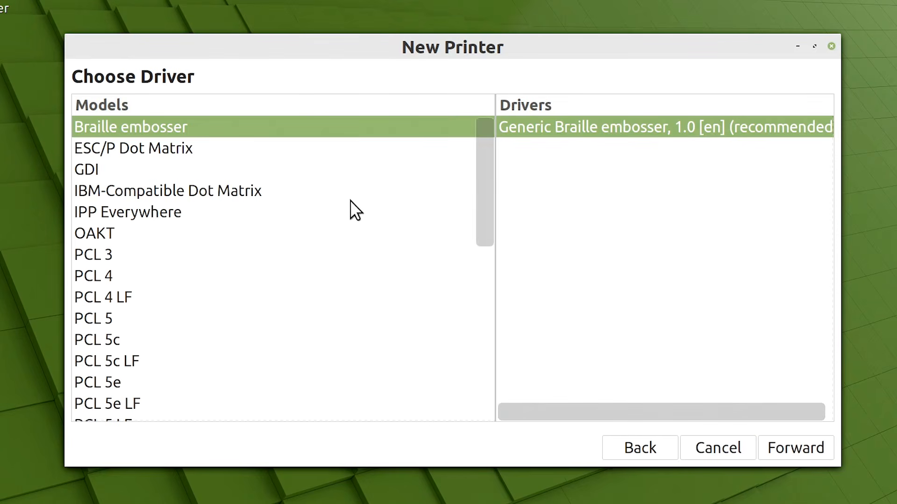
pyautogui.moveTo(484, 184); pyautogui.dragTo(443, 175)
pyautogui.click(632, 447)
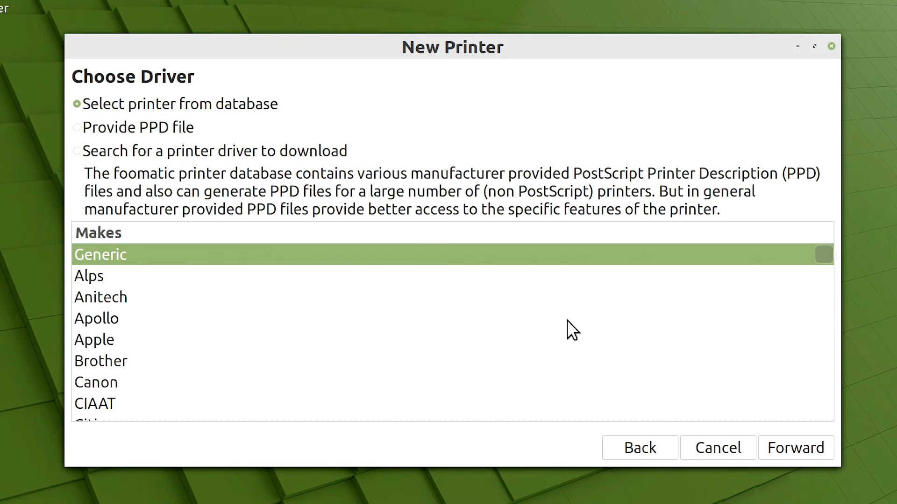
# Accept the recommended Epson make and Stylus Photo R300 driver, apply the suggested printer description, and decline the test page
pyautogui.moveTo(825, 253); pyautogui.dragTo(814, 283)
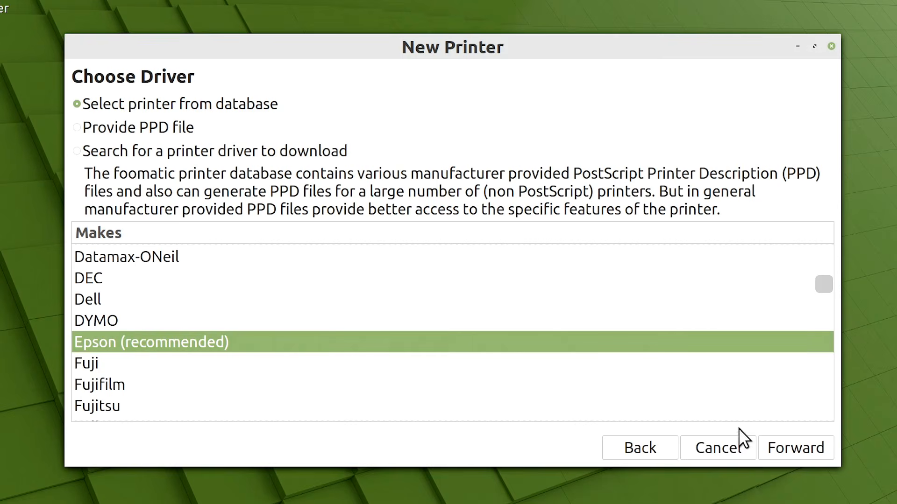
pyautogui.click(788, 448)
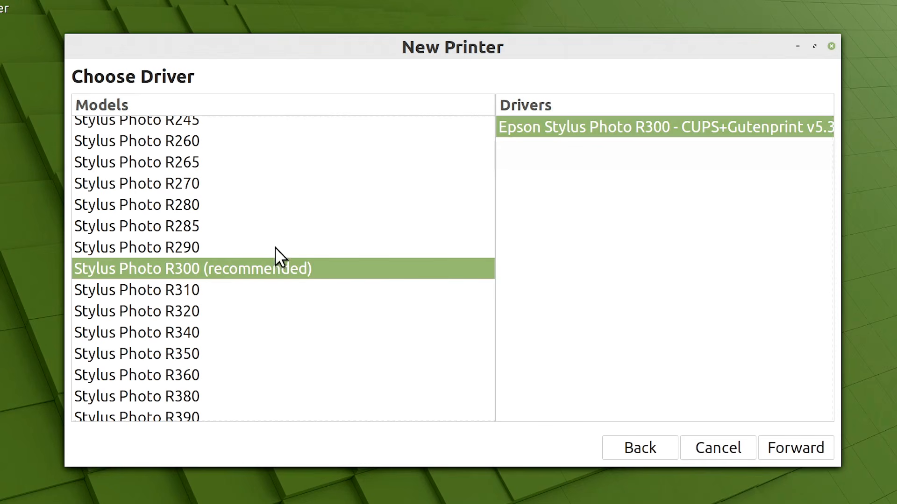
pyautogui.click(793, 448)
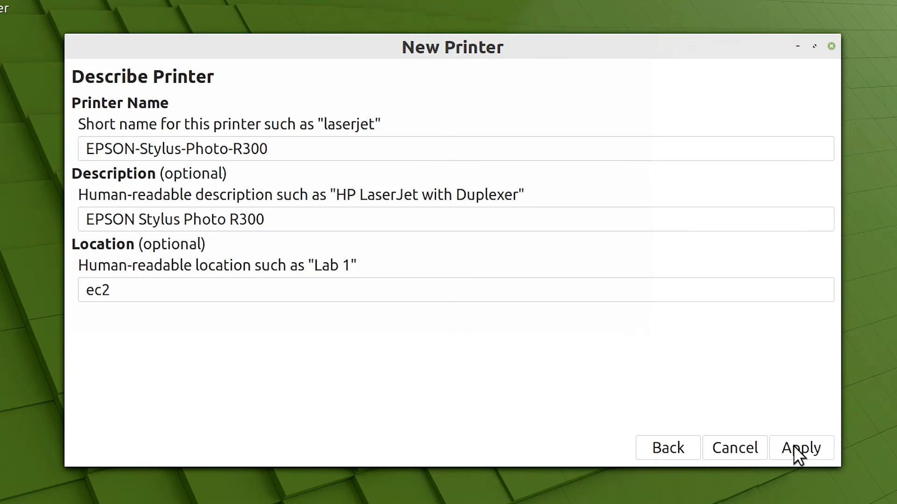
pyautogui.click(793, 446)
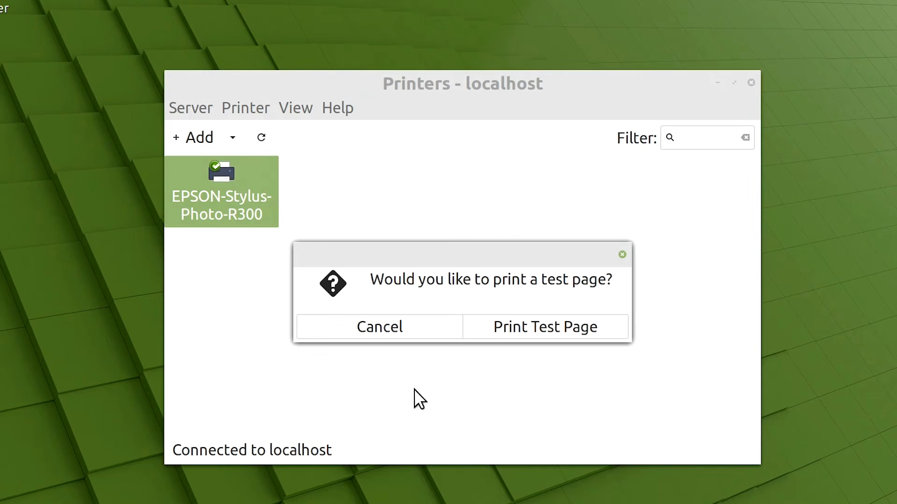
pyautogui.click(374, 327)
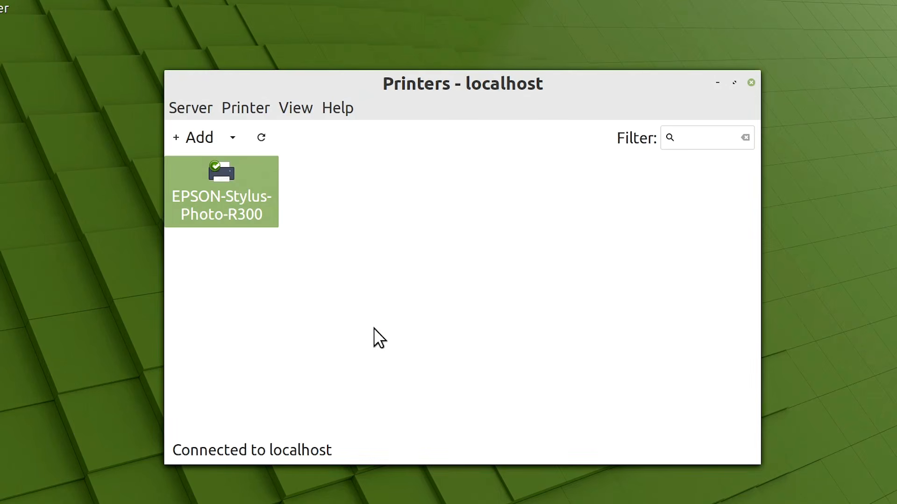
# Check the access control, job options and ink/toner levels in the EPSON-Stylus-Photo-R300's properties and cancel the dialog
pyautogui.doubleClick(214, 179)
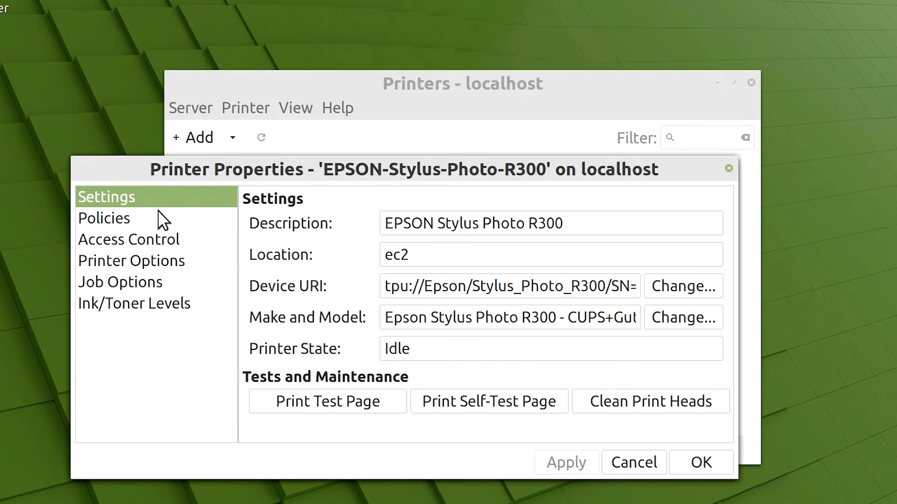
pyautogui.click(143, 233)
pyautogui.click(139, 283)
pyautogui.click(151, 304)
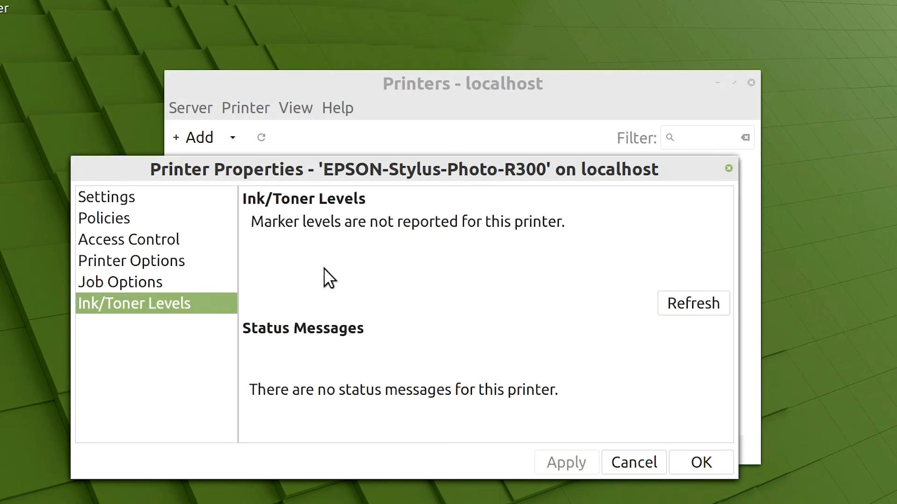
pyautogui.click(634, 459)
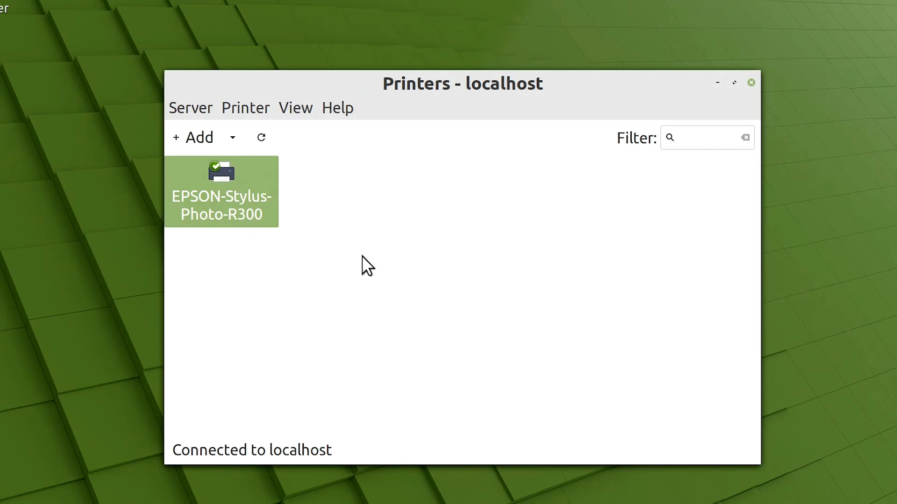
# Delete the EPSON-Stylus-Photo-R300 printer and confirm the deletion
pyautogui.rightClick(241, 187)
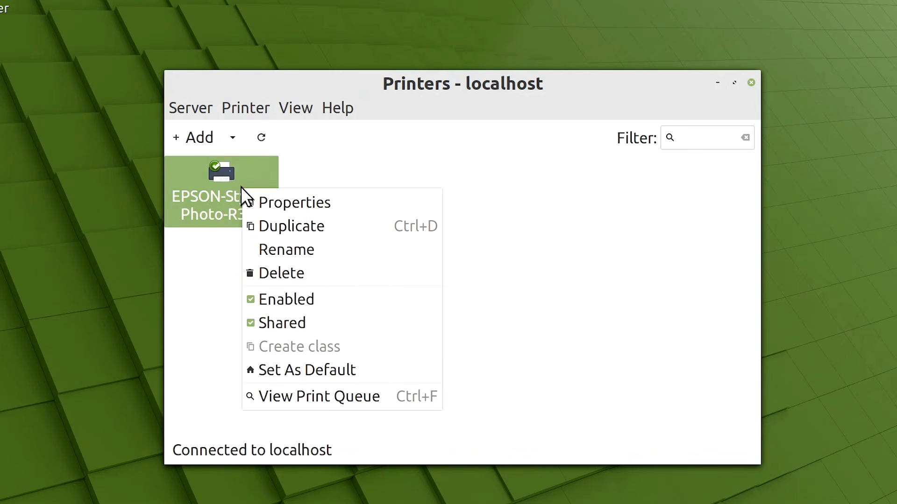
pyautogui.click(290, 273)
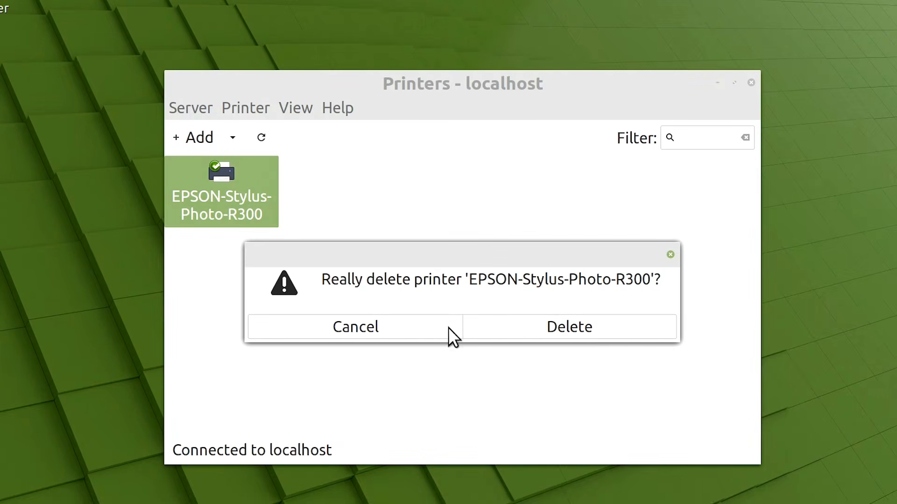
pyautogui.click(597, 331)
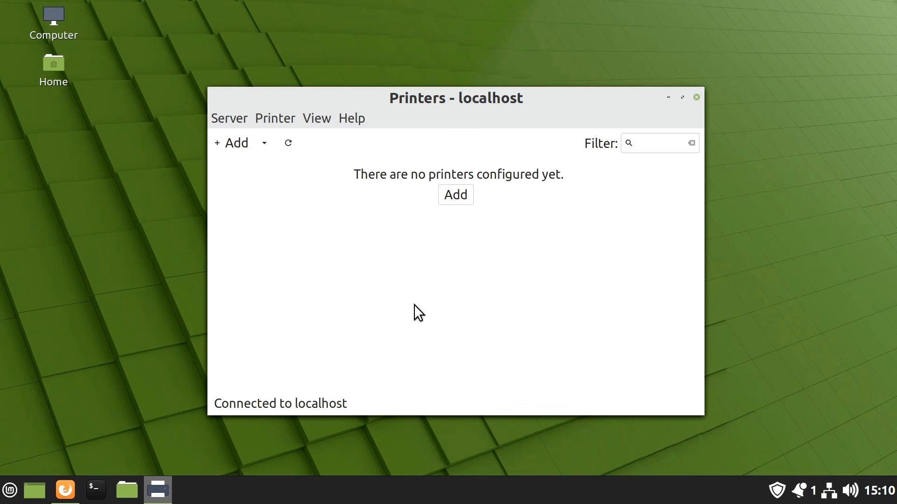
pyautogui.click(66, 489)
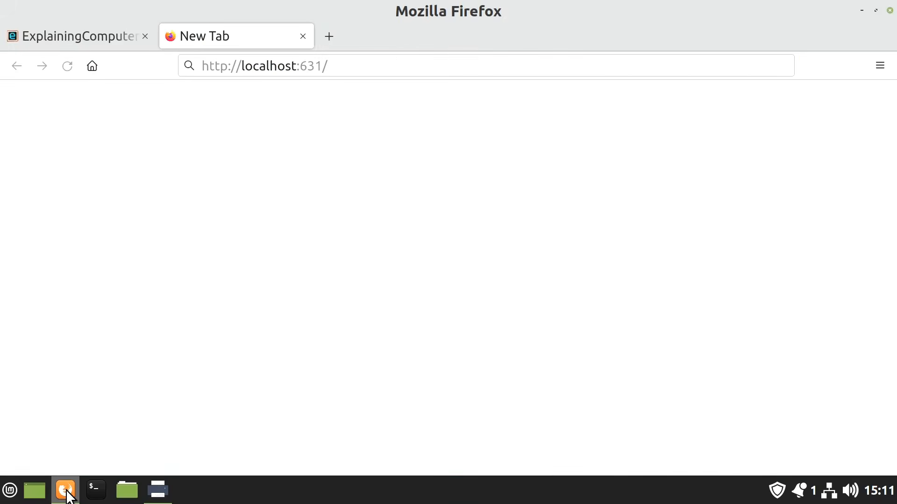
pyautogui.click(418, 63)
pyautogui.press('Return')
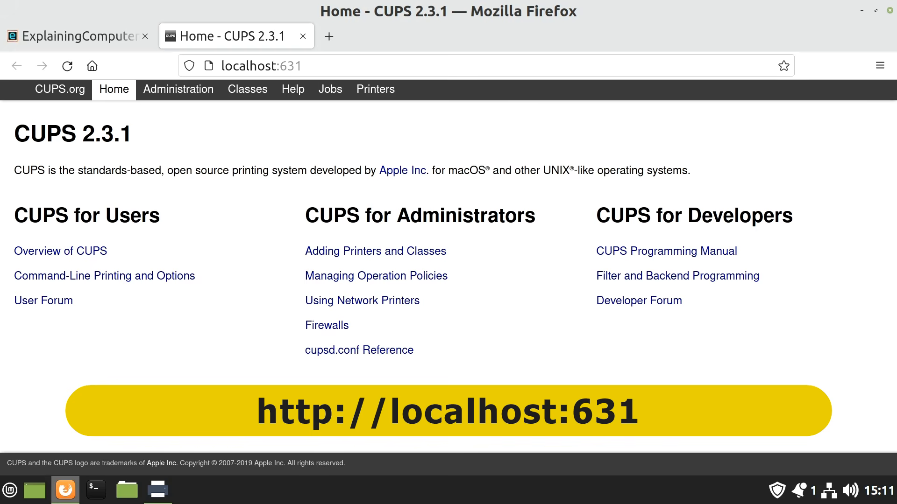
# Enlarge the CUPS page to 120% and start adding a printer from the administration page
pyautogui.hotkey('ctrl', '+')
pyautogui.hotkey('ctrl', '+')
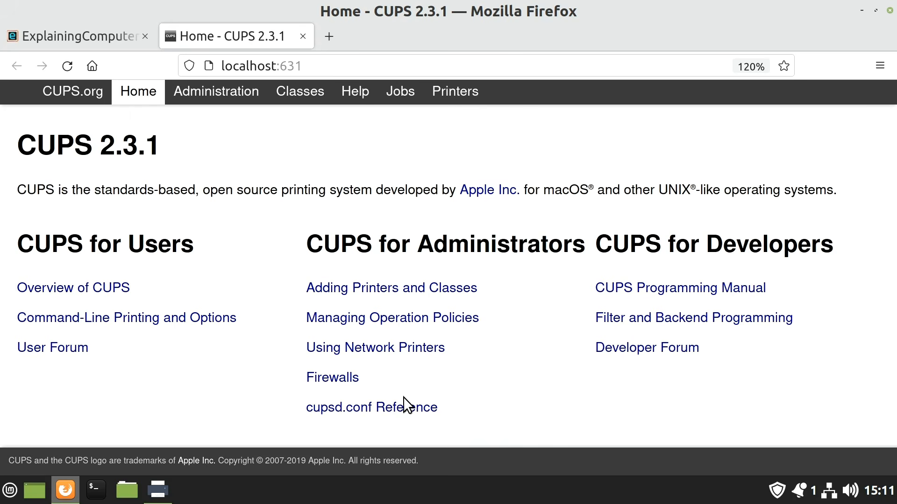
pyautogui.click(217, 99)
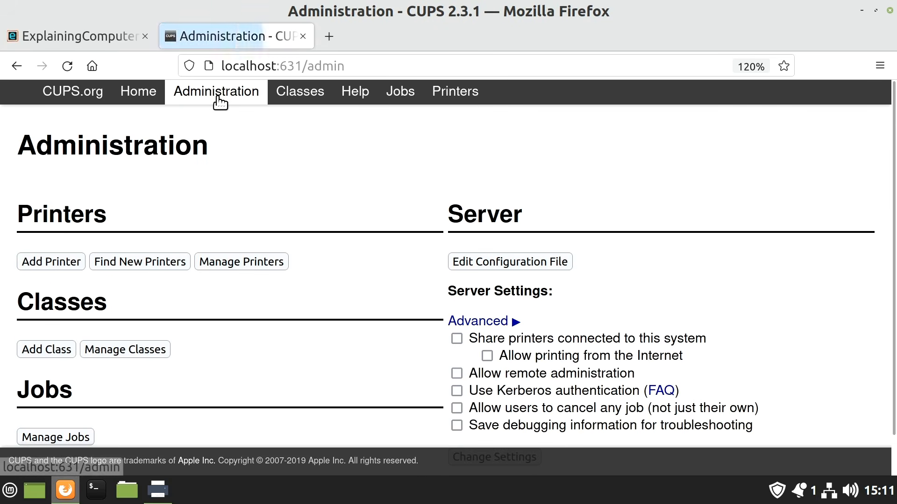
pyautogui.click(45, 256)
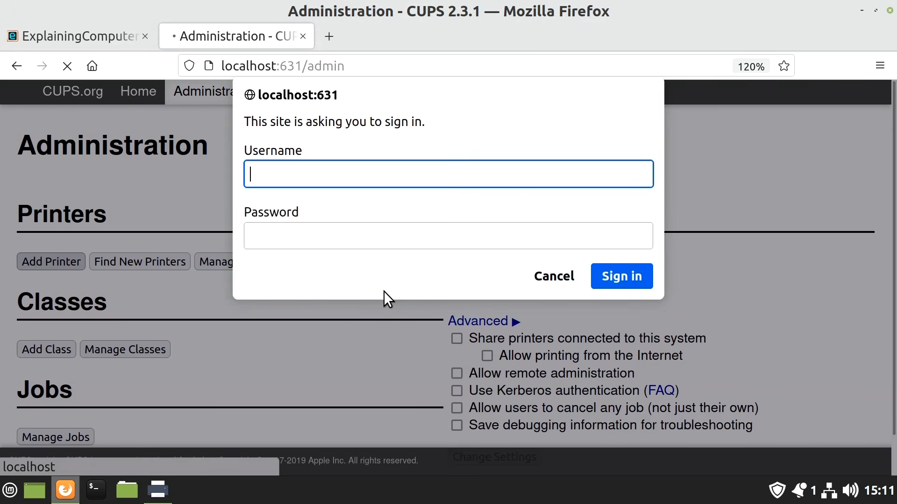
# Sign in to CUPS with the username and account password, and decline saving the login in the browser
pyautogui.write('ec')
pyautogui.press('Tab')
pyautogui.write('•••••')
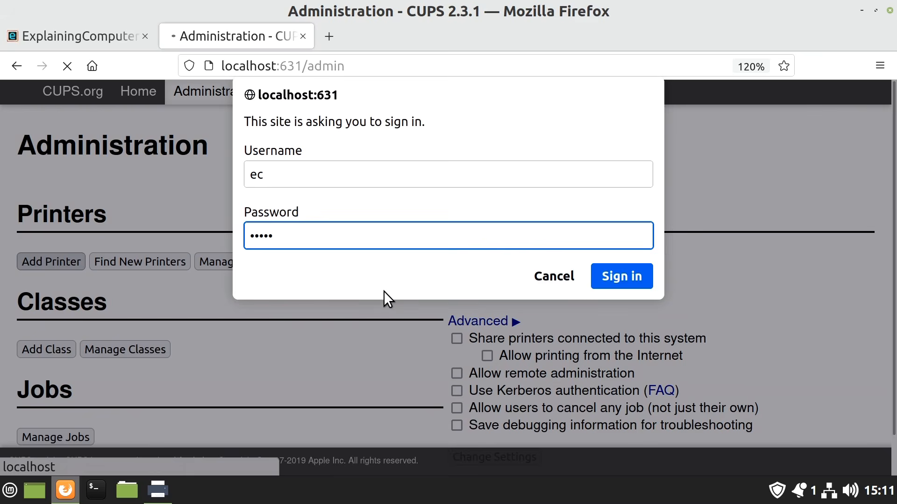
pyautogui.press('Return')
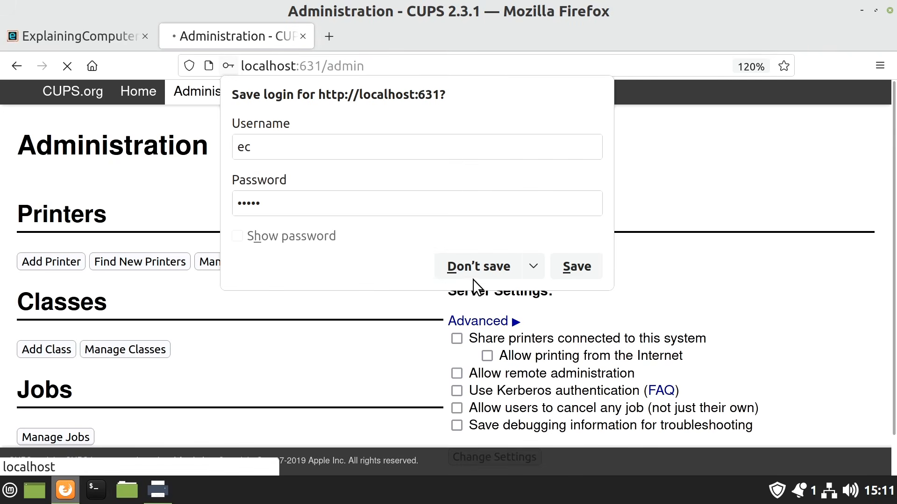
pyautogui.click(482, 268)
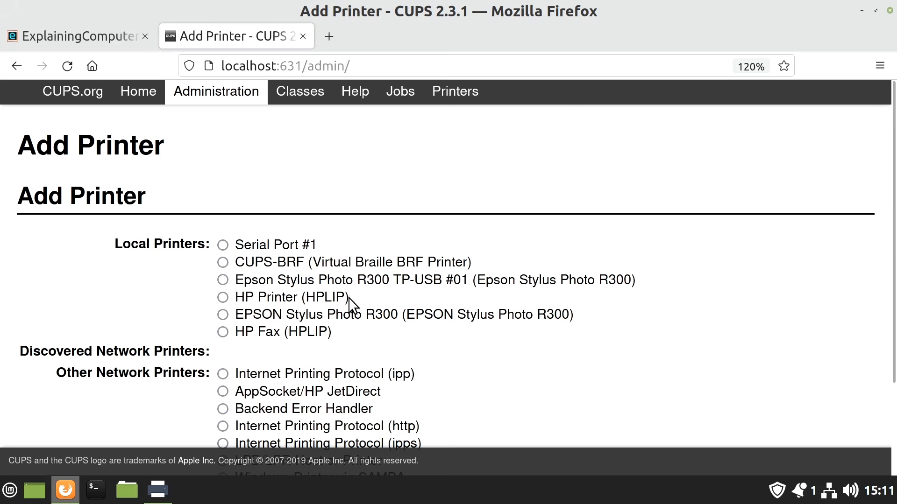
# Choose the local Epson Stylus Photo R300 TP-USB #01 printer and accept its suggested name and description without sharing it
pyautogui.click(222, 280)
pyautogui.scroll(-1, 437, 347)
pyautogui.scroll(-2, 437, 346)
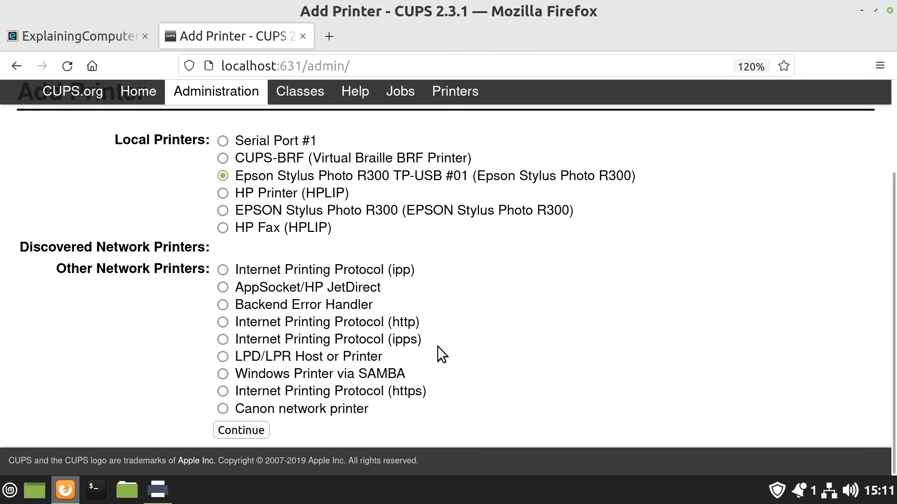
pyautogui.click(241, 428)
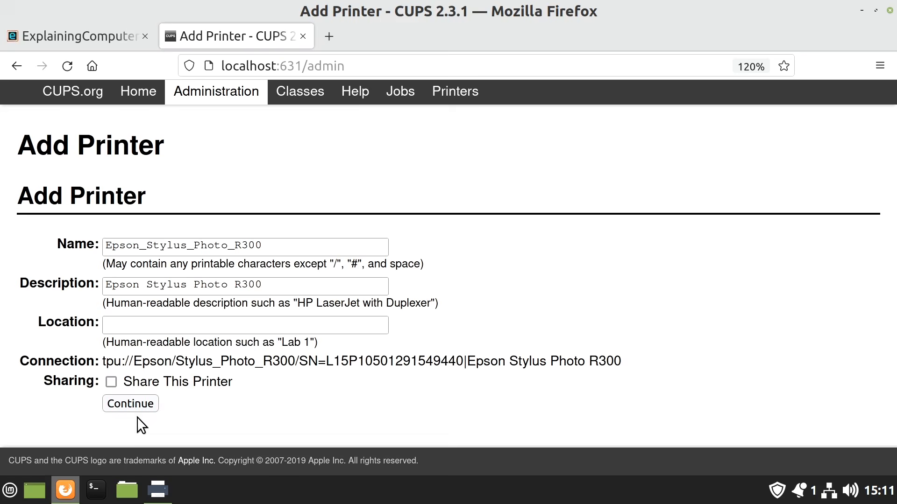
pyautogui.click(116, 405)
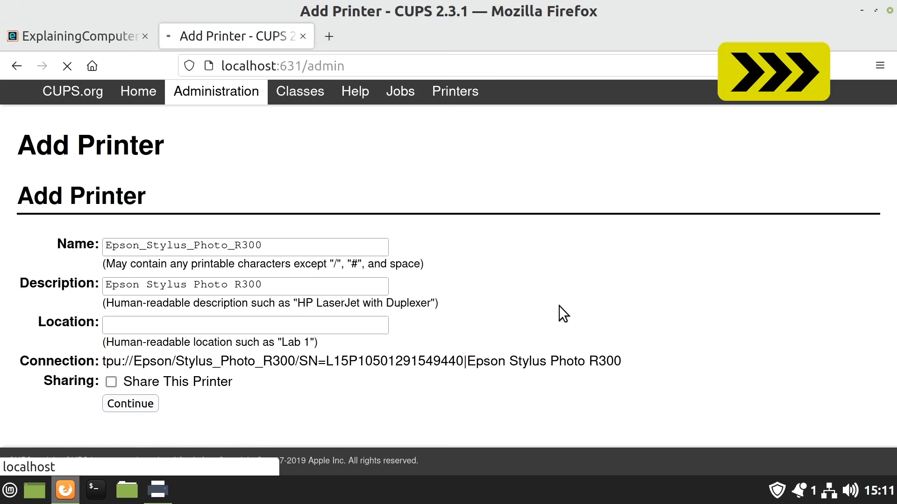
# Add the printer with the Epson Stylus Photo R300 - CUPS+Gutenprint v5.3.3 (en) model, dismiss the notification and minimize the browser
pyautogui.click(355, 368)
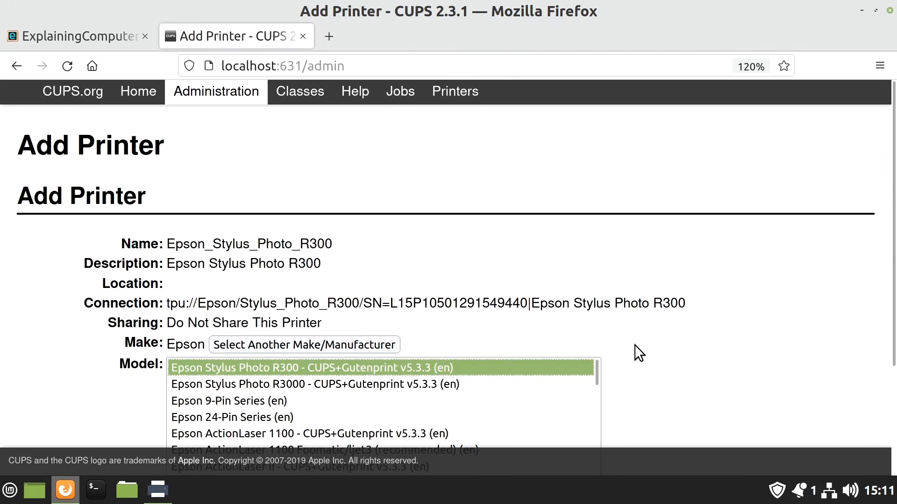
pyautogui.scroll(-3, 635, 345)
pyautogui.click(208, 430)
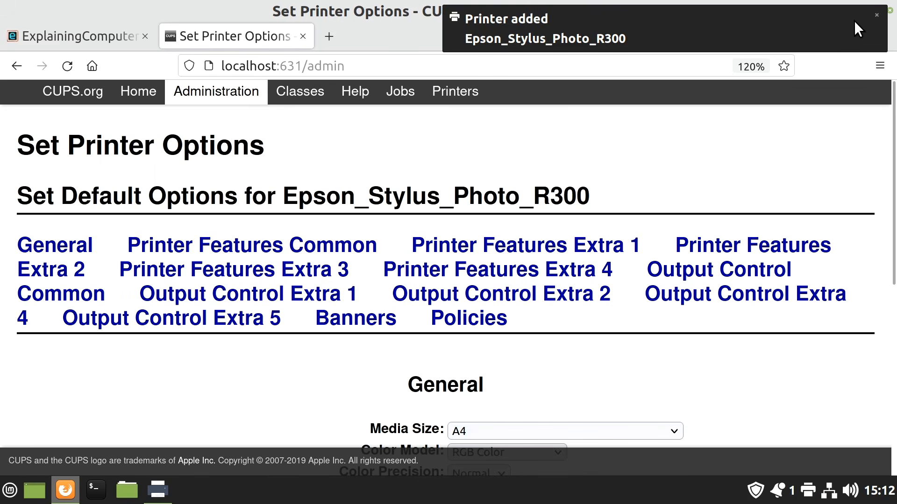
pyautogui.click(876, 15)
pyautogui.click(861, 10)
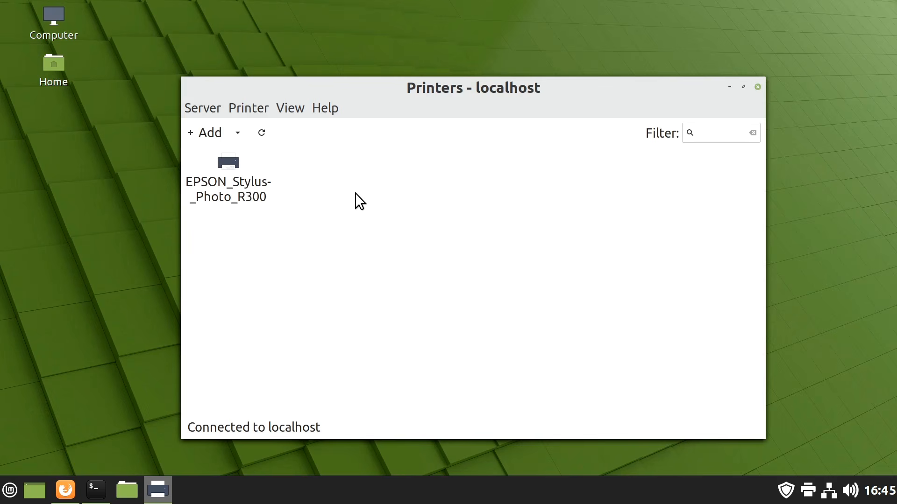
# Switch to Firefox and examine the Linux drivers and software offered for the Stylus Photo printer on Epson's support page
pyautogui.click(64, 488)
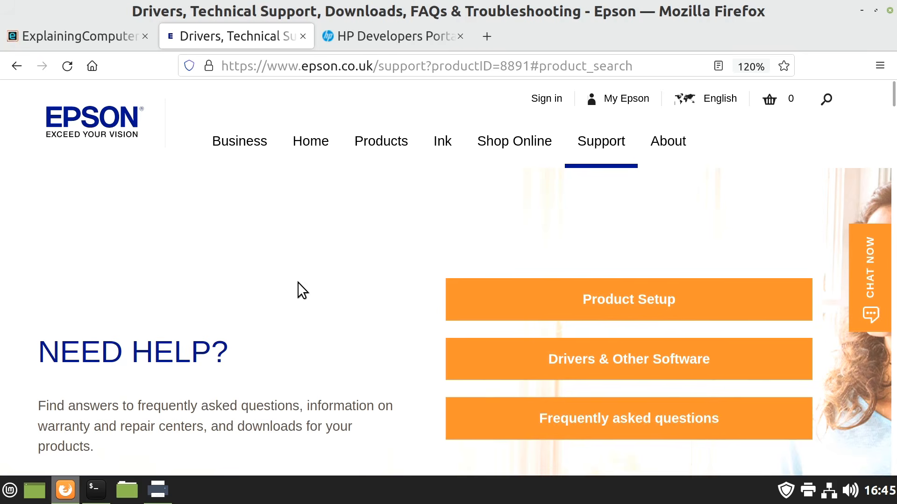
pyautogui.scroll(-12, 298, 282)
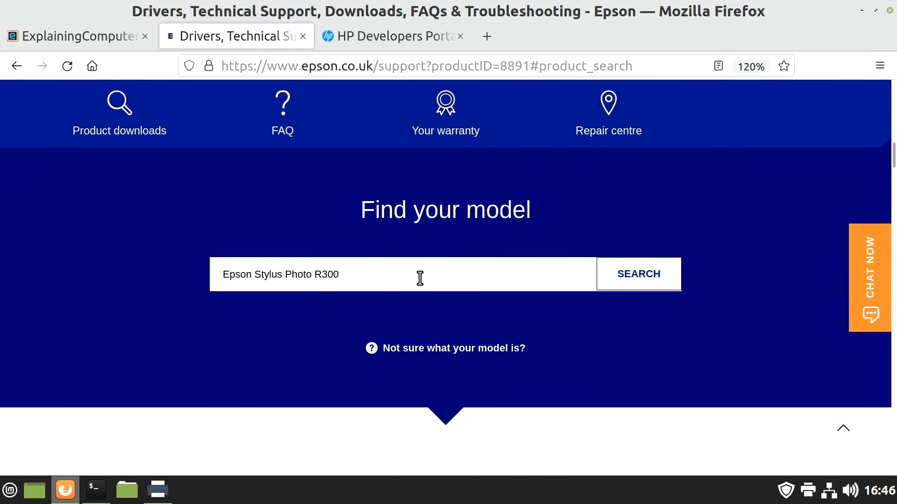
pyautogui.click(420, 279)
pyautogui.scroll(-4, 418, 277)
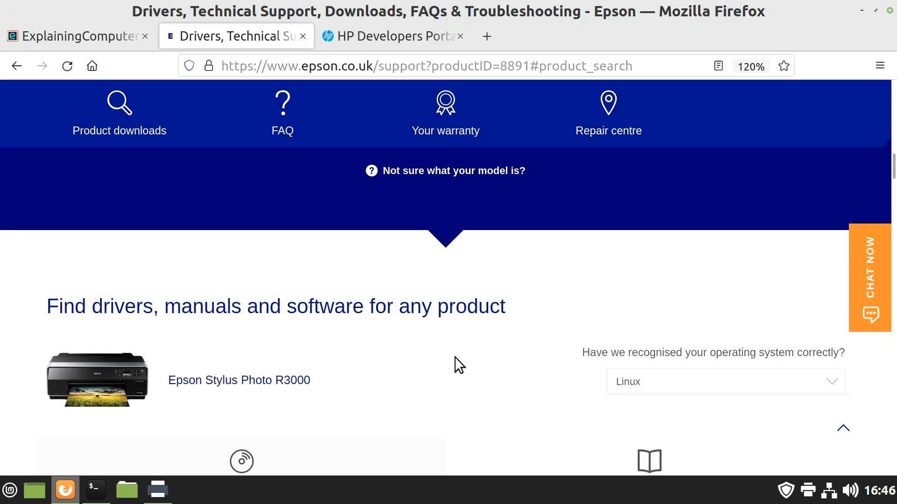
pyautogui.scroll(-4, 455, 357)
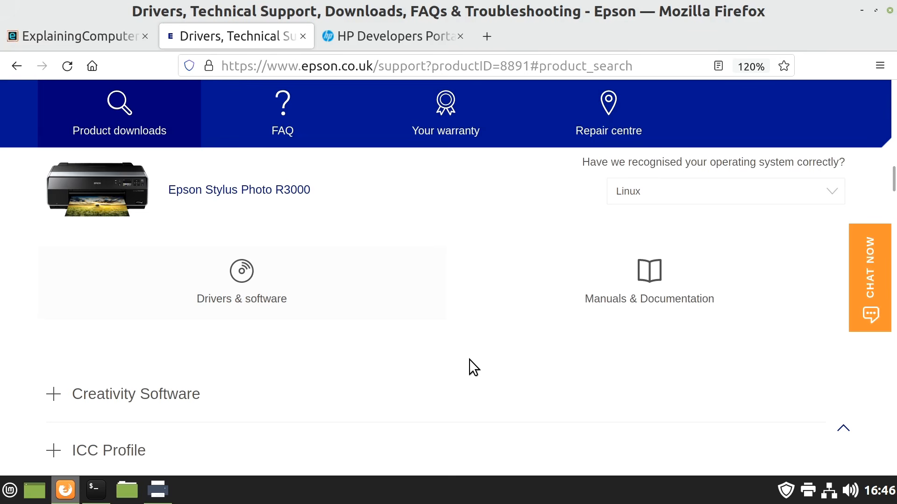
# Open the HPLIP download page from the HP Linux Imaging and Printing site on the HP Developers Portal
pyautogui.click(378, 38)
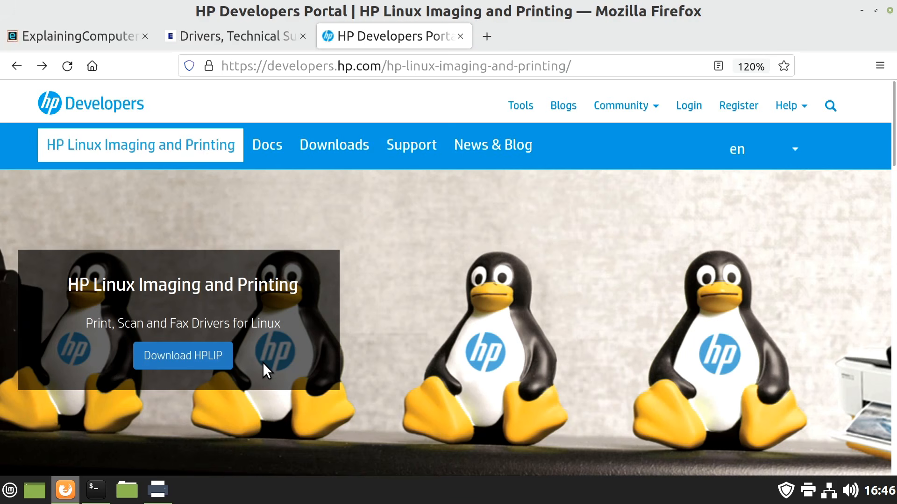
pyautogui.click(192, 355)
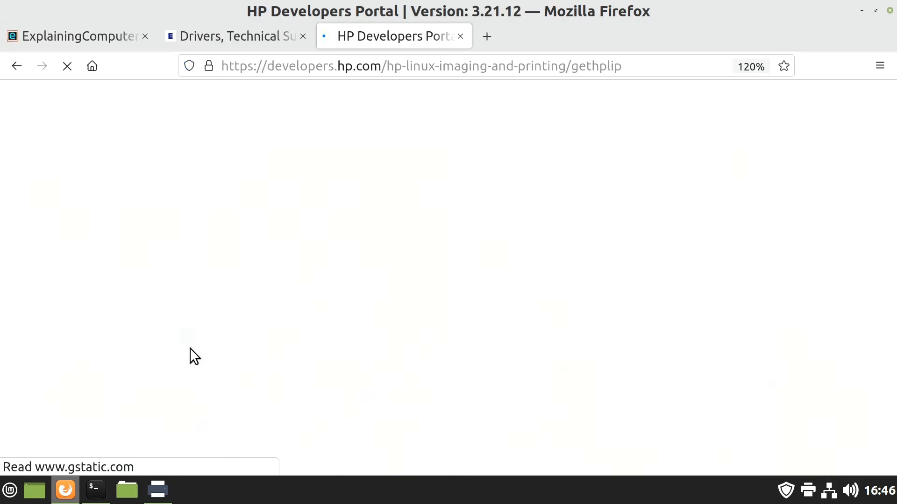
pyautogui.scroll(-3, 510, 345)
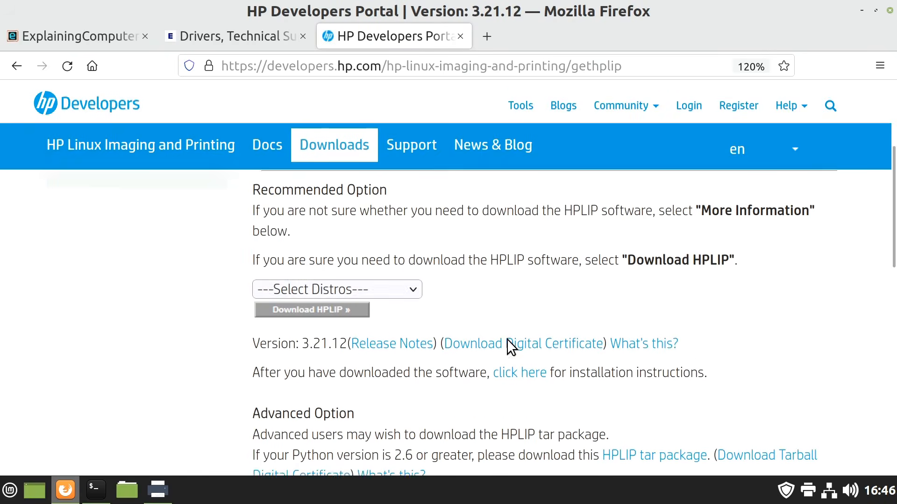
# Download the HPLIP software for the Linux Mint distribution and minimize the browser
pyautogui.click(395, 282)
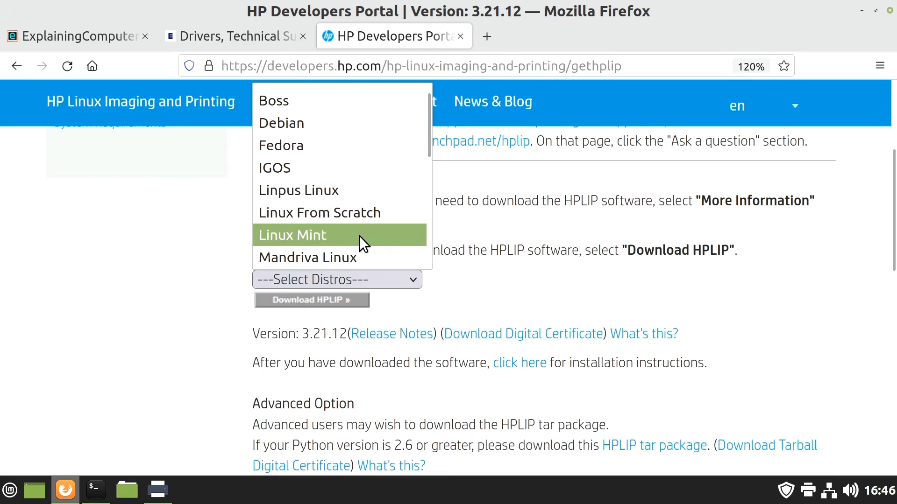
pyautogui.click(359, 235)
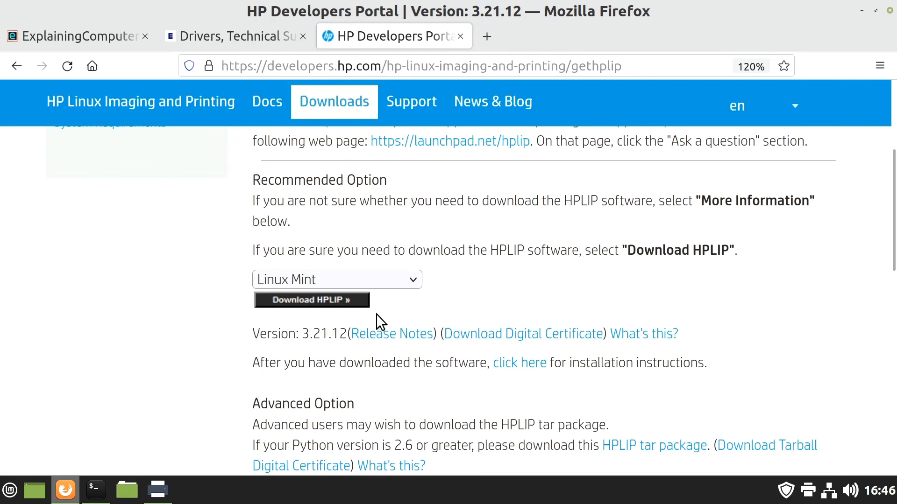
pyautogui.click(331, 300)
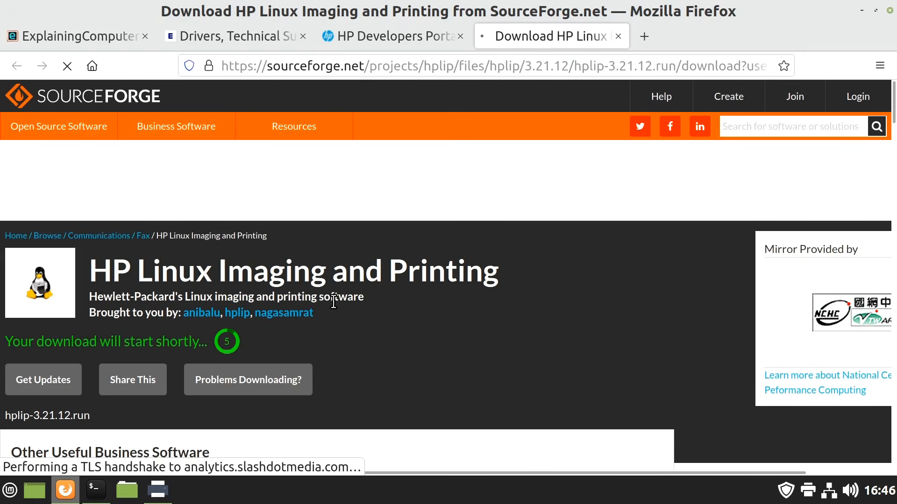
pyautogui.click(716, 395)
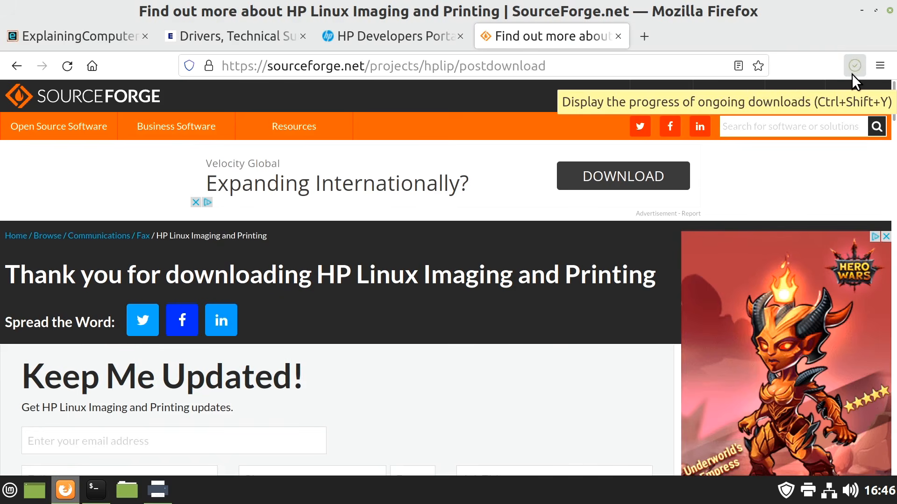
pyautogui.click(861, 10)
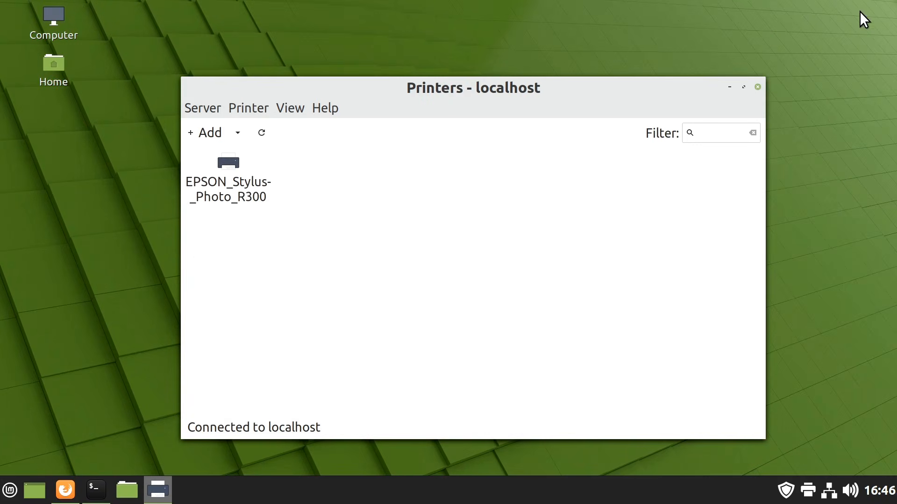
# Switch to the terminal, run sh hplip-3.21.12.run in the Downloads folder and choose the automatic installation mode
pyautogui.click(97, 479)
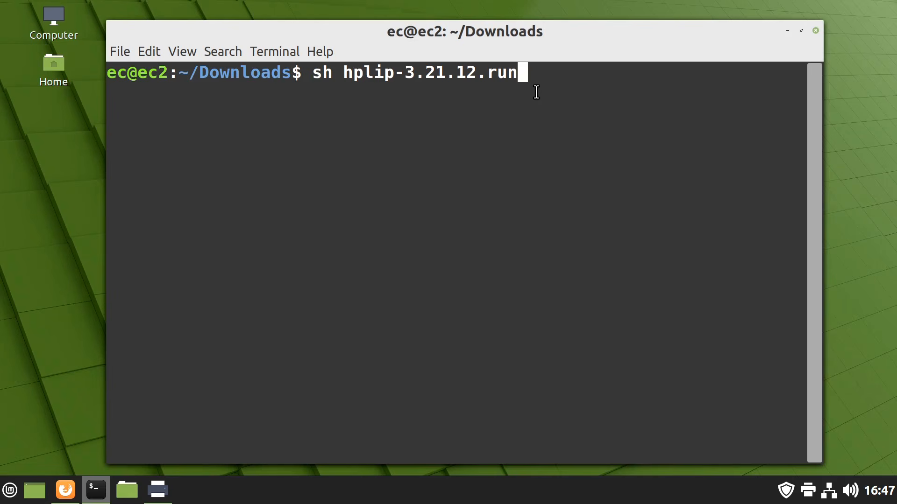
pyautogui.press('Return')
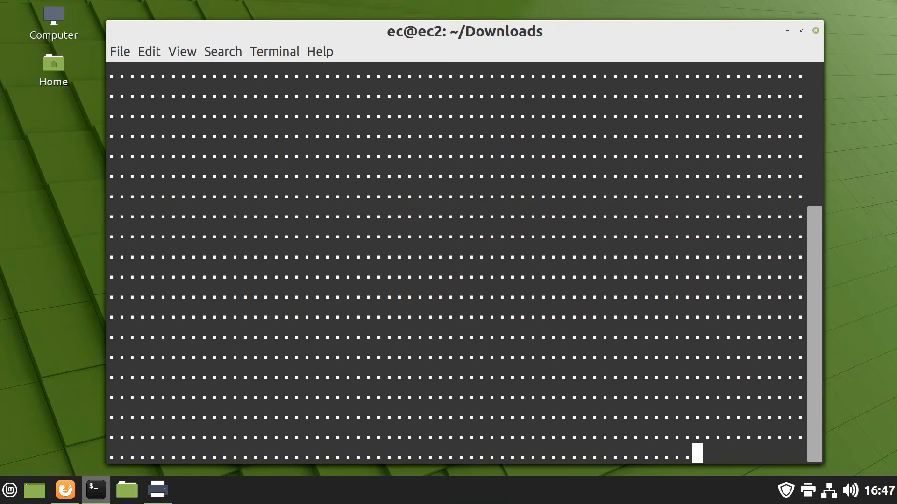
pyautogui.write('a')
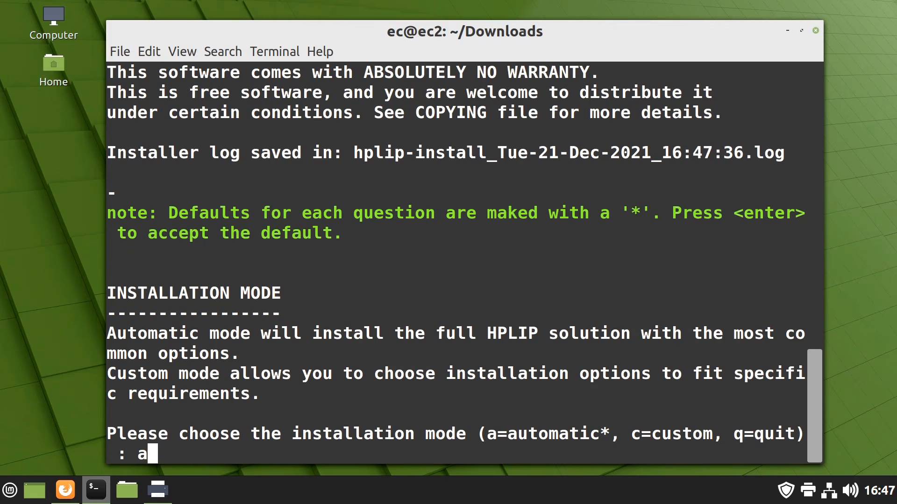
pyautogui.press('Return')
# Confirm Linux Mint 20.2 as the correct distro and enter the sudoer's password to proceed with the installation
pyautogui.write('y')
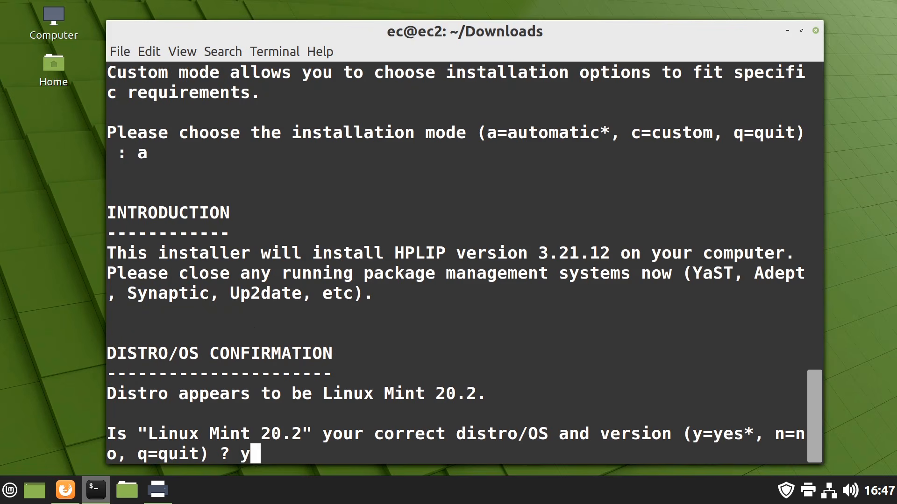
pyautogui.press('Return')
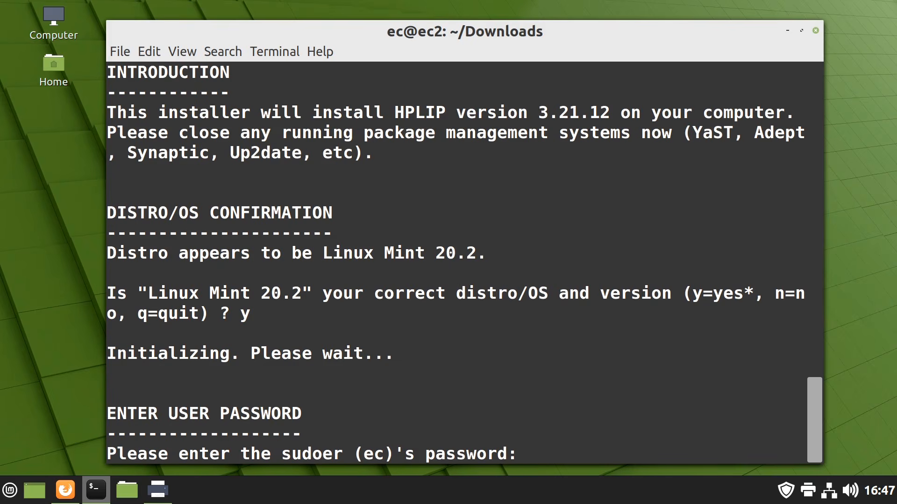
pyautogui.press('Return')
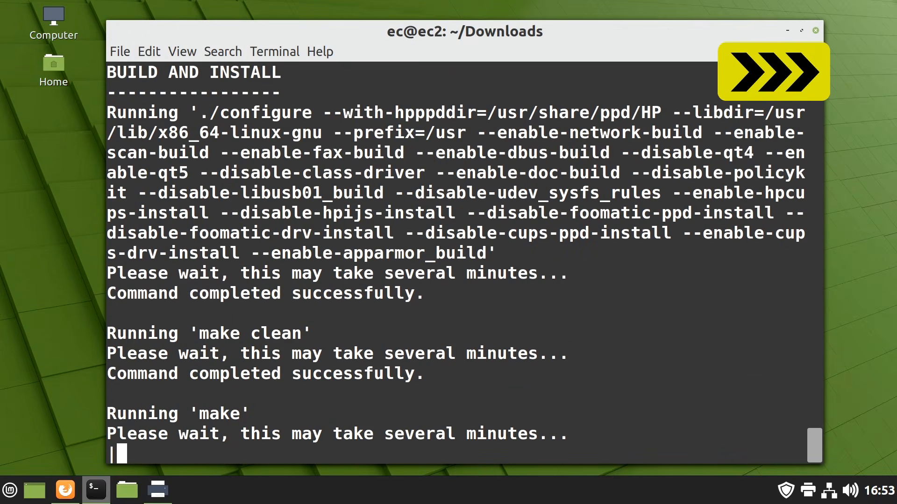
# Decline checking for HPLIP updates, quit at the restart or re-plug prompt, and close the terminal
pyautogui.write('n')
pyautogui.press('Return')
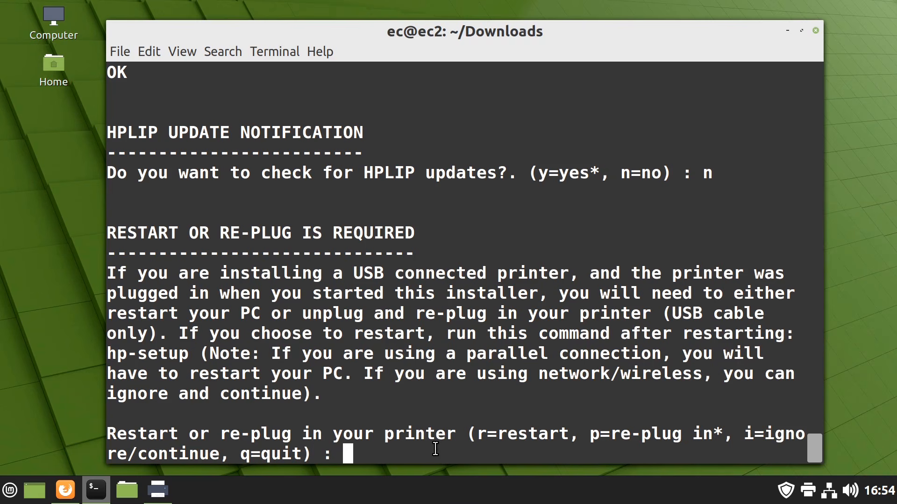
pyautogui.write('q')
pyautogui.press('Return')
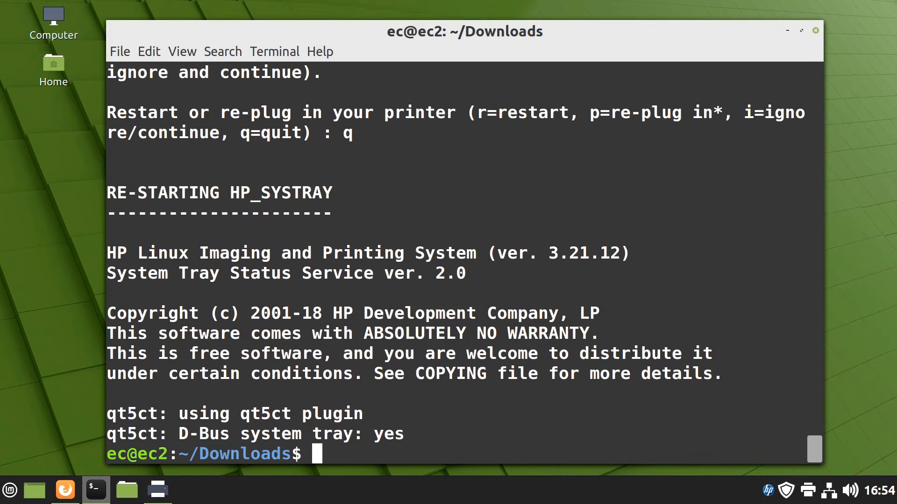
pyautogui.click(815, 31)
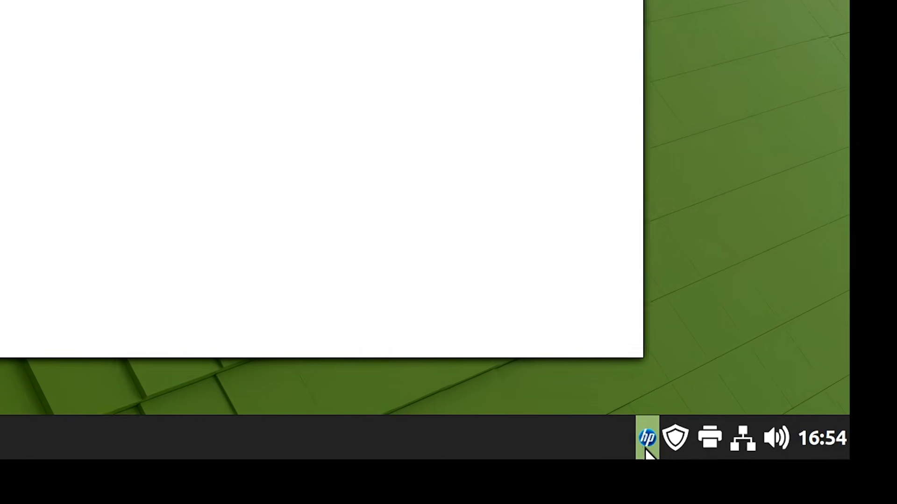
pyautogui.click(645, 444)
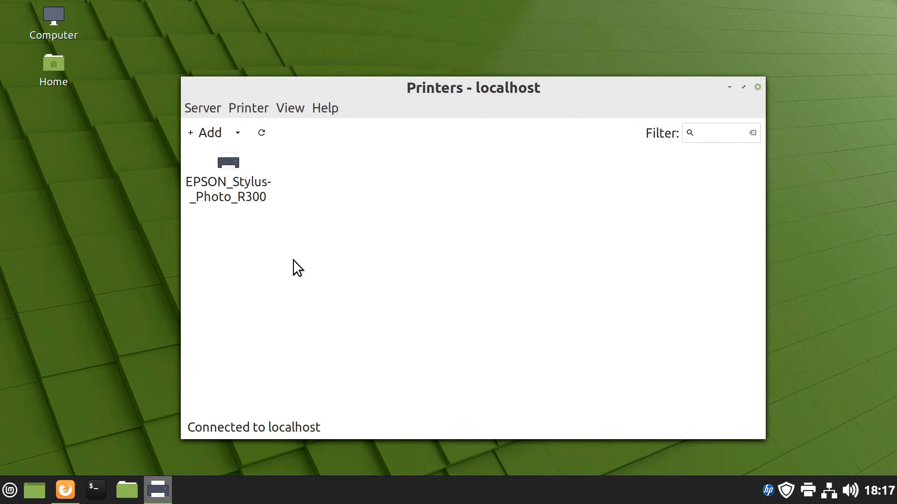
# Check the ink/toner levels in the properties of the EPSON Stylus Photo R300, then dismiss the properties without changes
pyautogui.click(234, 175)
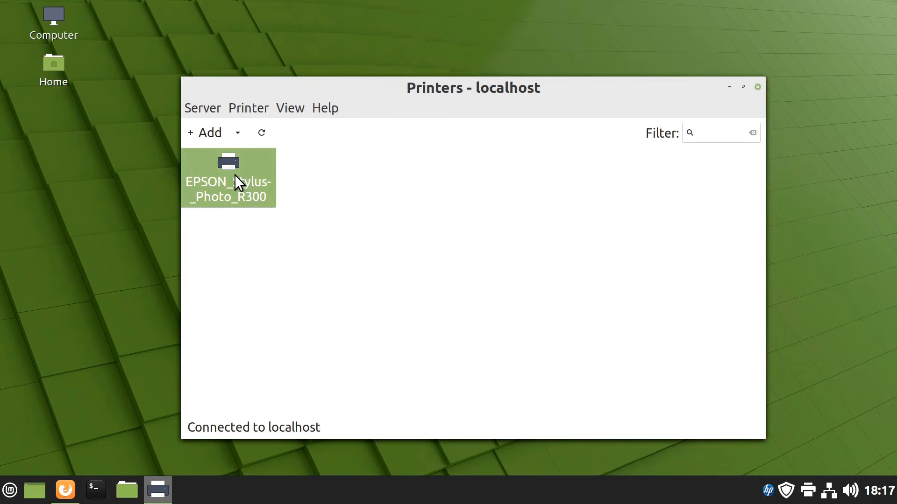
pyautogui.doubleClick(235, 175)
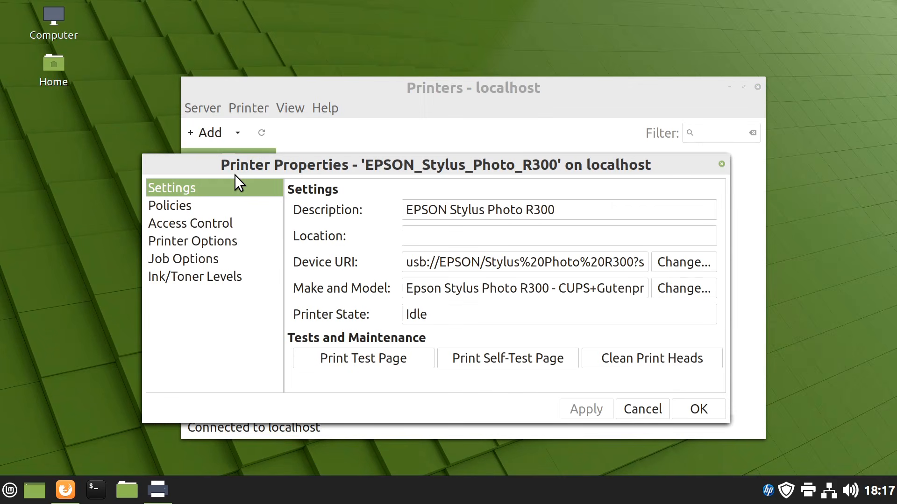
pyautogui.click(218, 278)
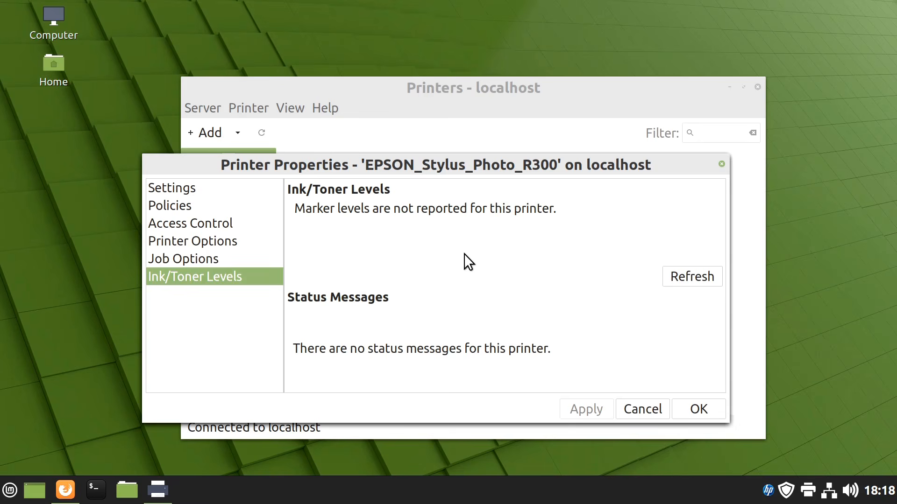
pyautogui.click(651, 412)
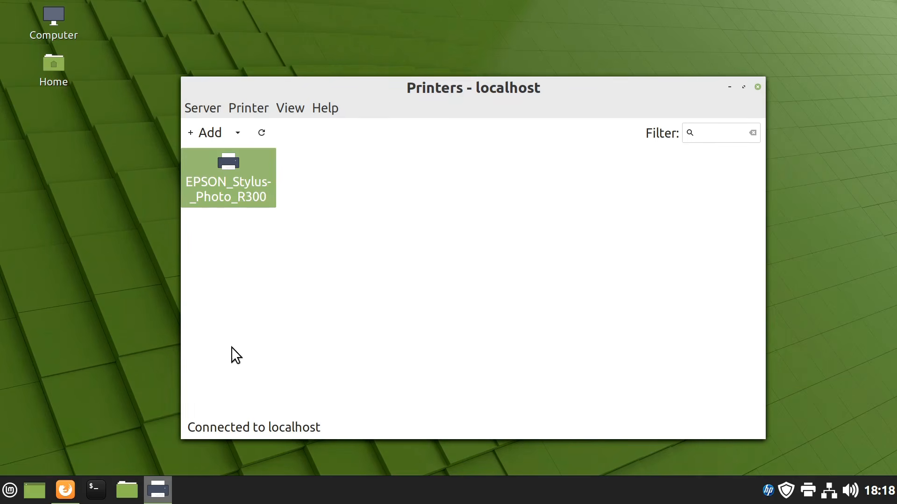
# Switch to Firefox and submit TurboPrint's trial download form with Ubuntu and Intel/AMD 64bit to reach the package download page
pyautogui.click(66, 488)
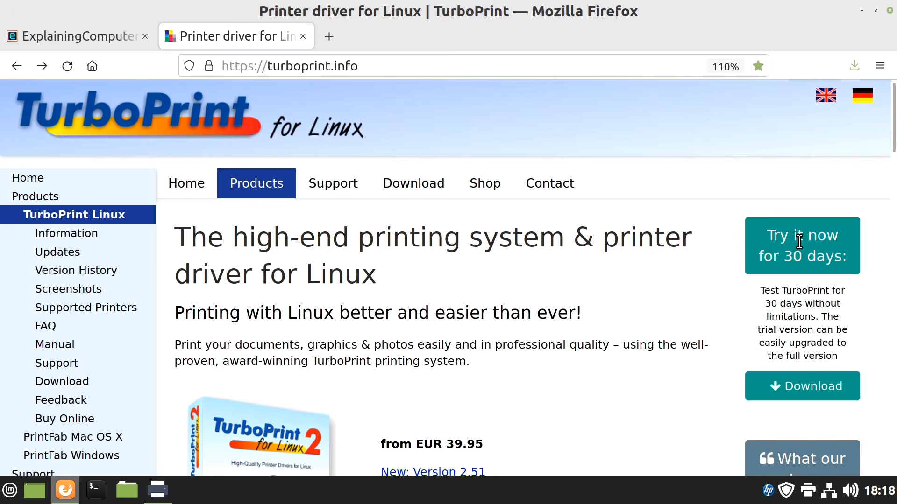
pyautogui.click(805, 389)
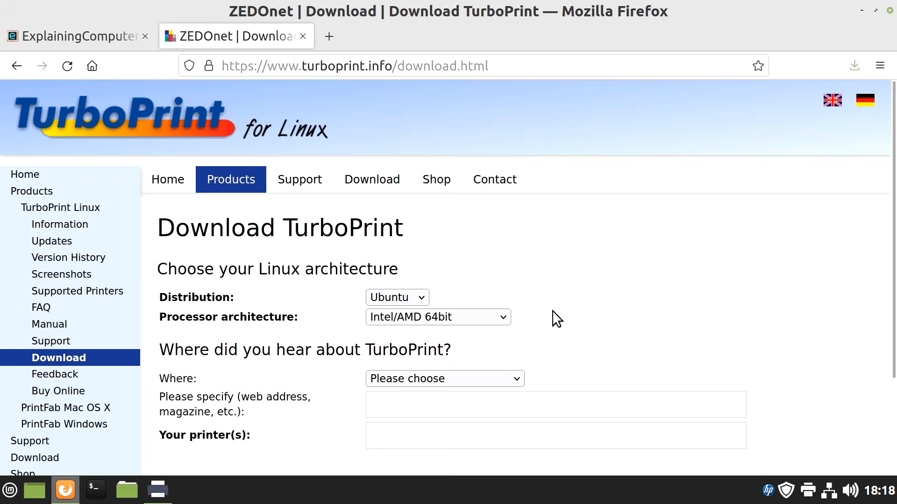
pyautogui.click(421, 298)
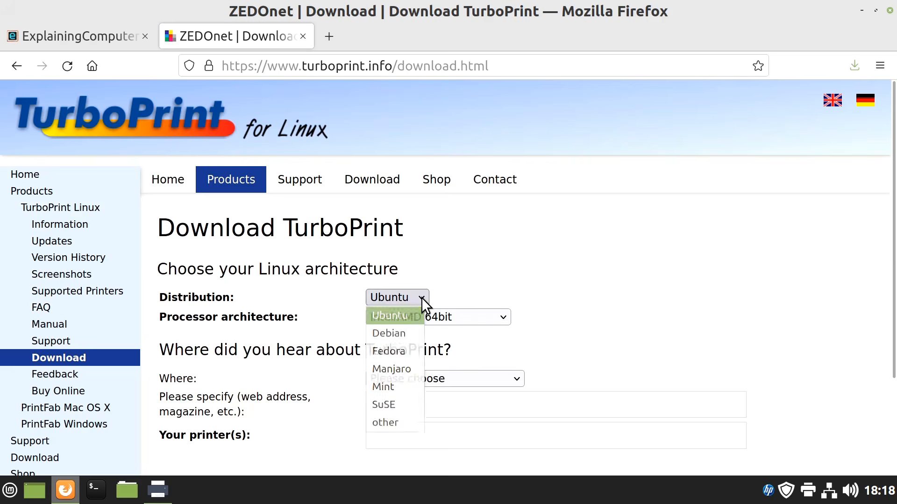
pyautogui.click(422, 298)
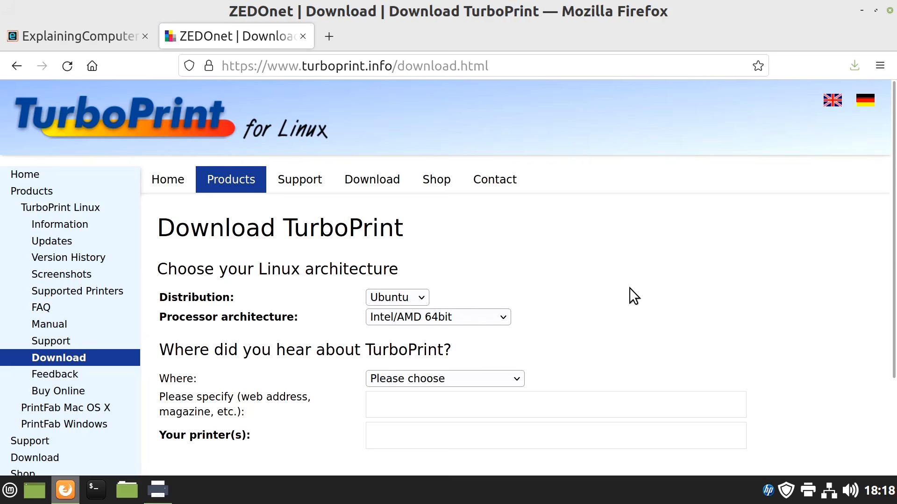
pyautogui.scroll(-3, 629, 288)
pyautogui.click(453, 401)
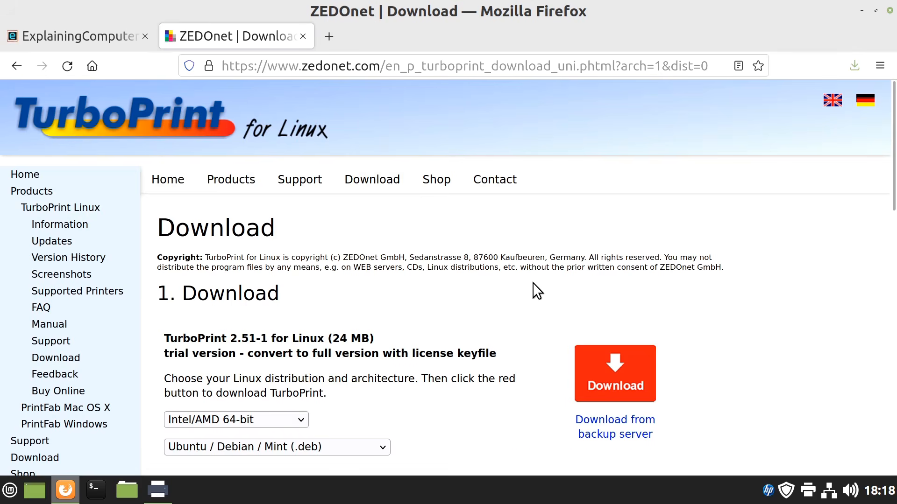
# Download the Ubuntu / Debian / Mint package turboprint_2.51-1_amd64.deb and open it with GDebi Package Installer
pyautogui.scroll(-3, 532, 289)
pyautogui.click(612, 216)
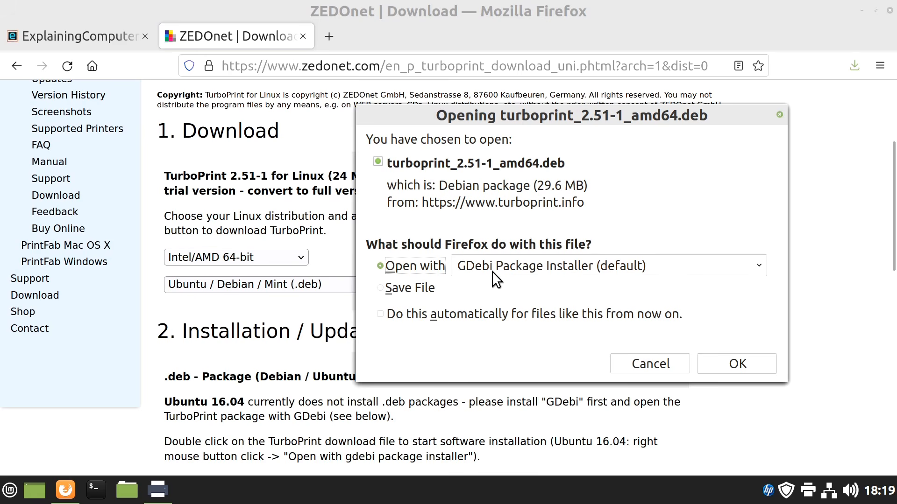
pyautogui.click(724, 360)
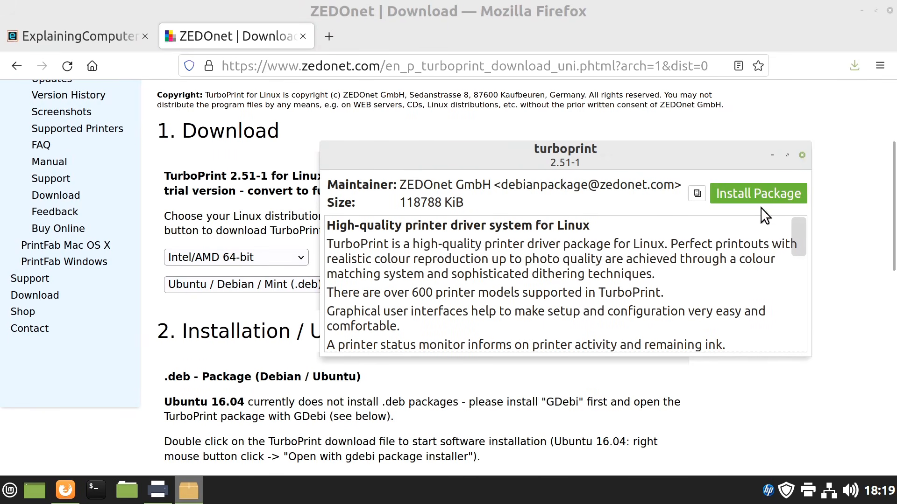
# Install the turboprint package, authenticating with the account password, and close the installer, browser and Printers windows
pyautogui.click(758, 193)
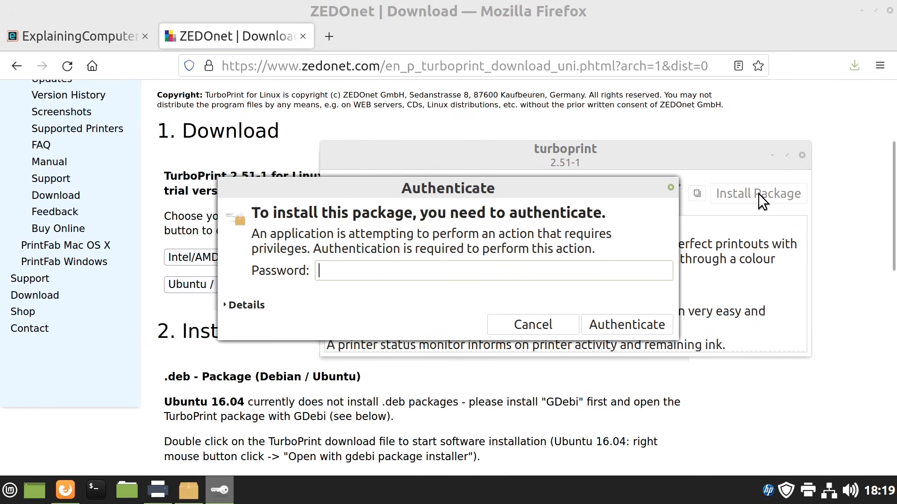
pyautogui.write('*****')
pyautogui.press('Return')
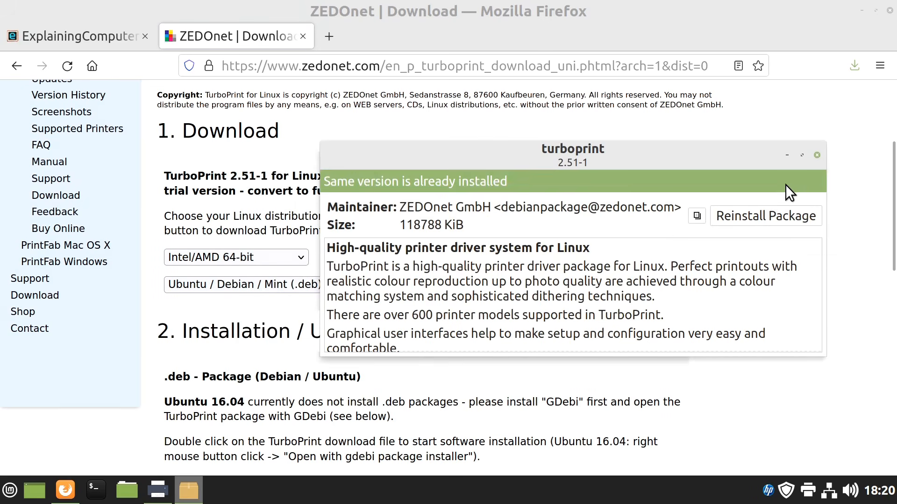
pyautogui.click(817, 156)
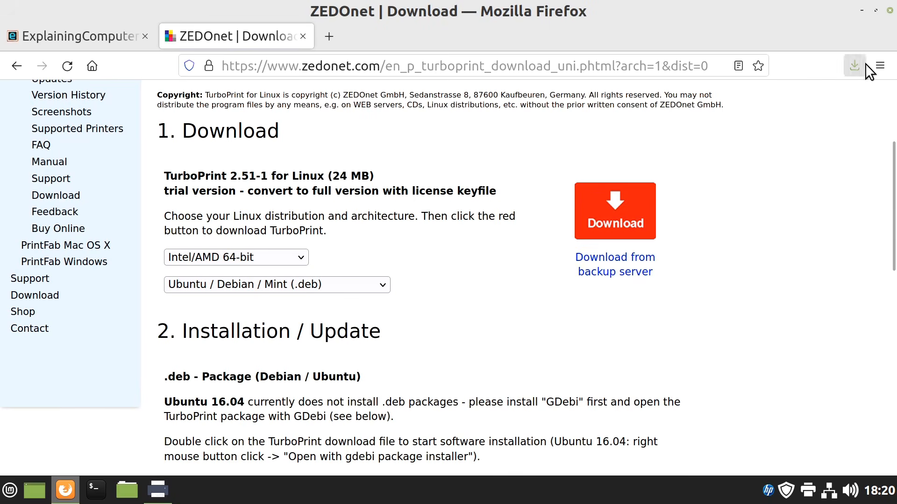
pyautogui.click(891, 10)
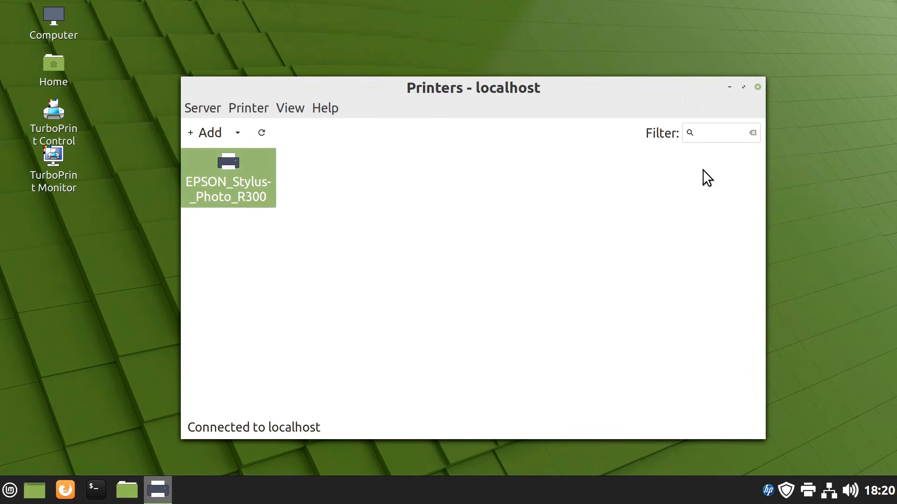
pyautogui.click(756, 86)
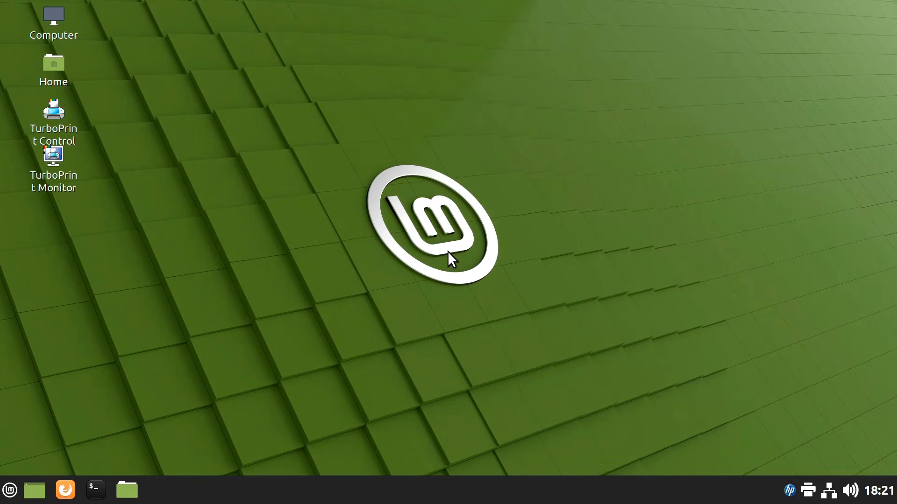
# Launch TurboPrint Control and set up the installation in English with the TurboPrint Studio XL trial and the default settings
pyautogui.doubleClick(49, 108)
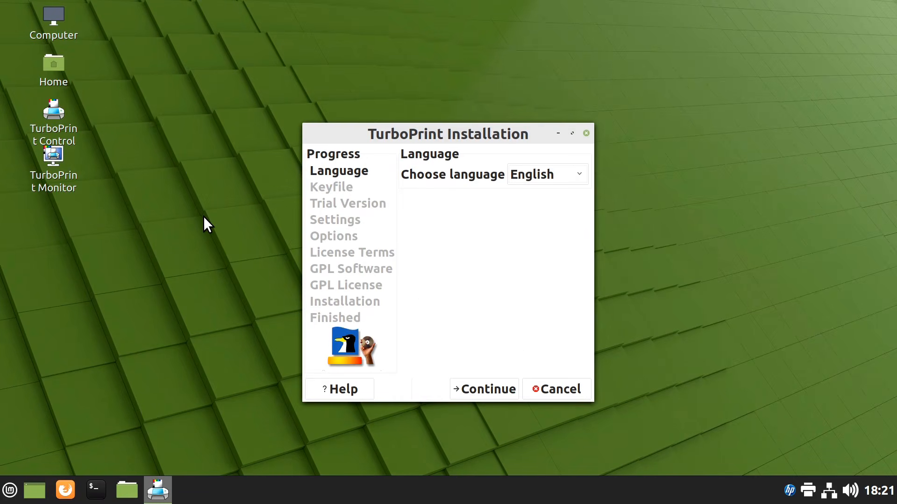
pyautogui.click(483, 388)
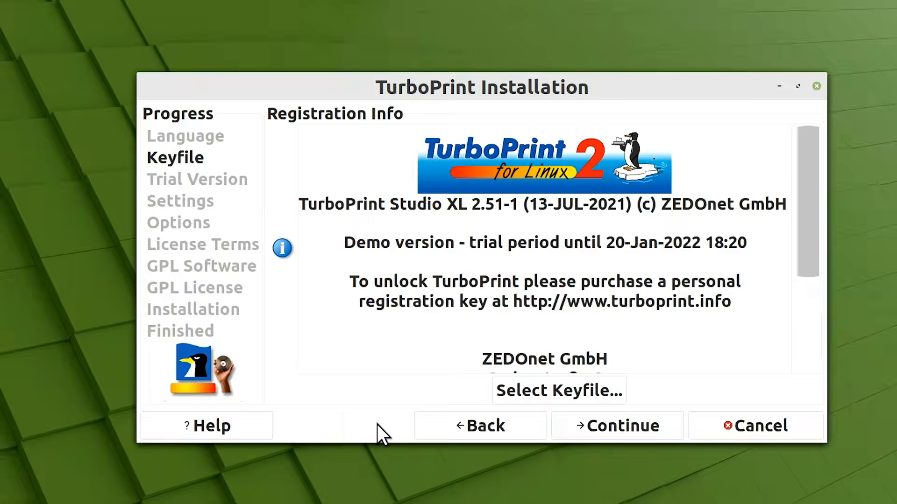
pyautogui.click(576, 444)
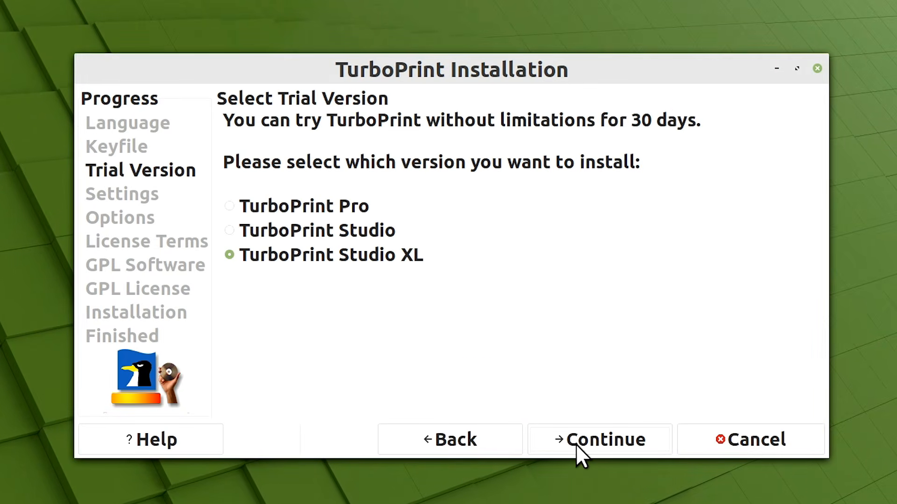
pyautogui.click(576, 442)
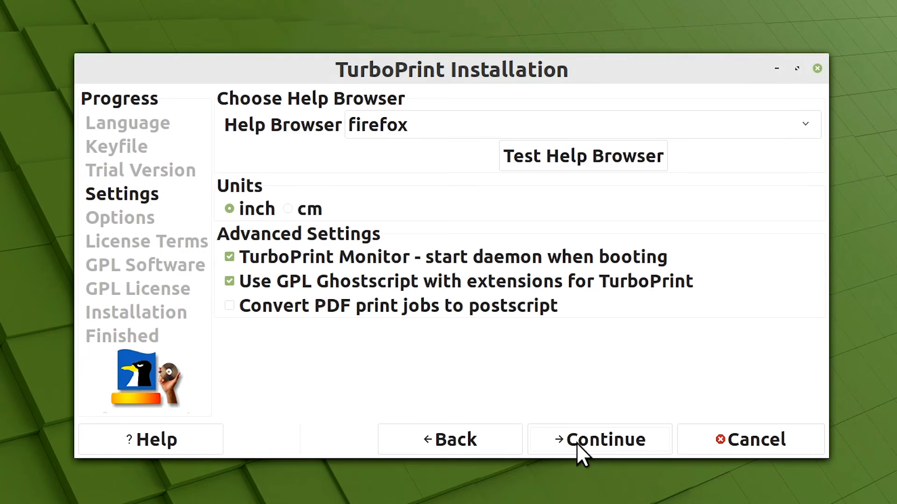
pyautogui.click(579, 441)
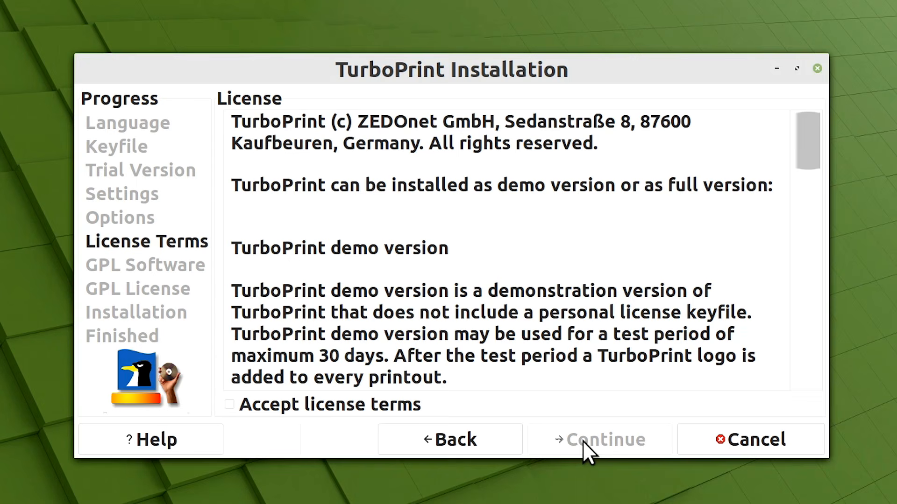
# Read through and accept the TurboPrint license terms and the GPL license, and start the installation
pyautogui.moveTo(808, 140); pyautogui.dragTo(812, 389)
pyautogui.click(229, 405)
pyautogui.click(593, 441)
pyautogui.click(593, 441)
pyautogui.moveTo(804, 122); pyautogui.dragTo(804, 388)
pyautogui.click(229, 404)
pyautogui.click(606, 438)
# Enter the administrator password to authorize the TurboPrint installation and finish the setup wizard
pyautogui.write('*****')
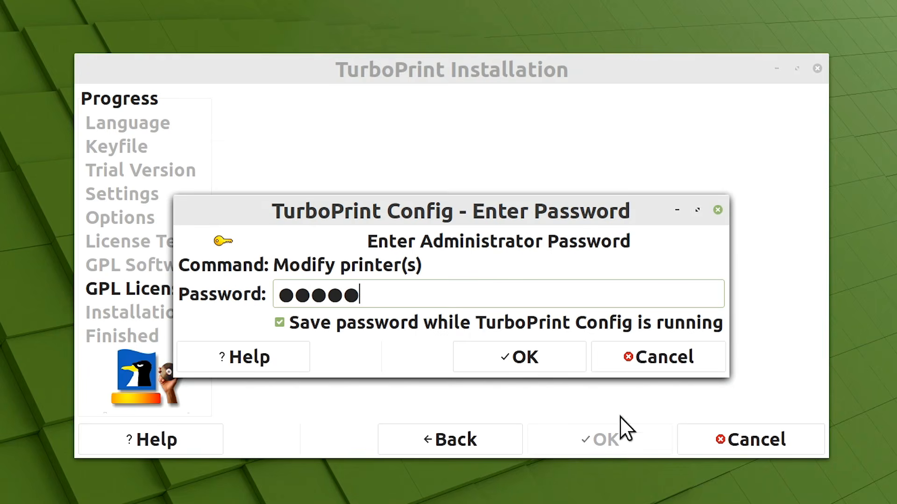
pyautogui.click(516, 360)
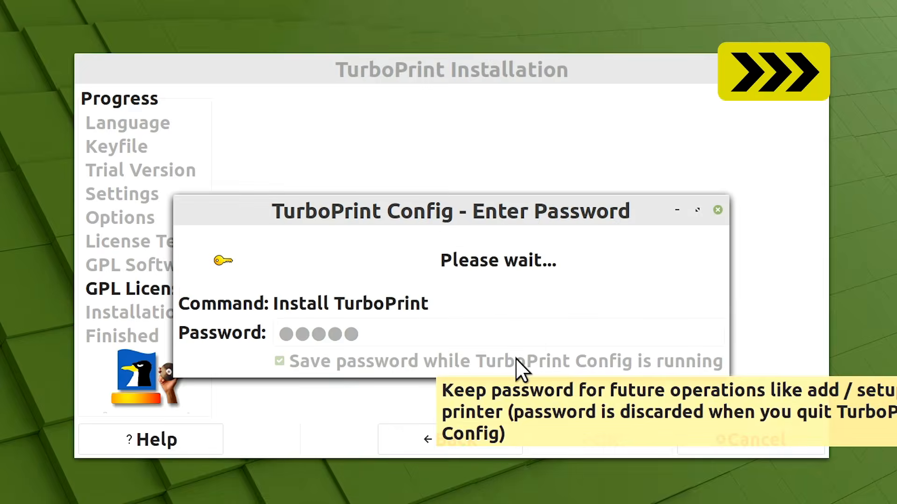
pyautogui.click(470, 396)
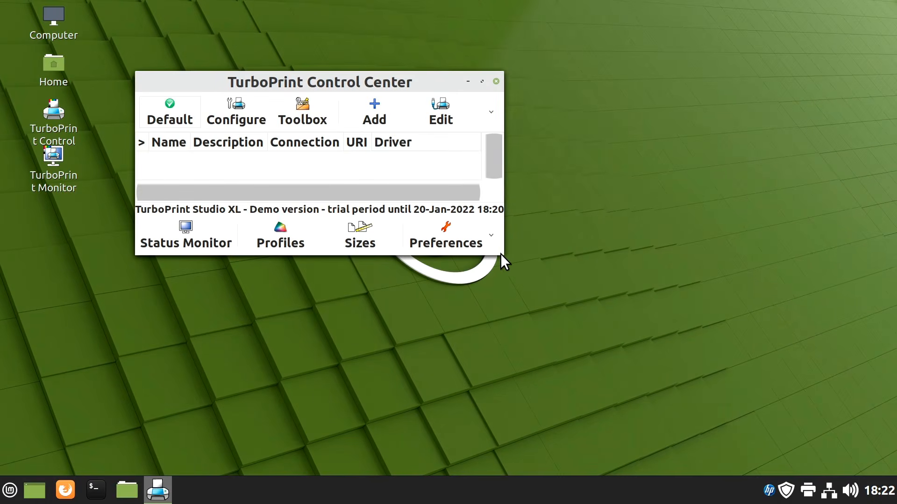
# Enlarge the Control Center window and add the USB Epson Stylus Photo R300 as StylusPhotoR300-TurboPrint, declining the test page
pyautogui.moveTo(496, 248); pyautogui.dragTo(783, 454)
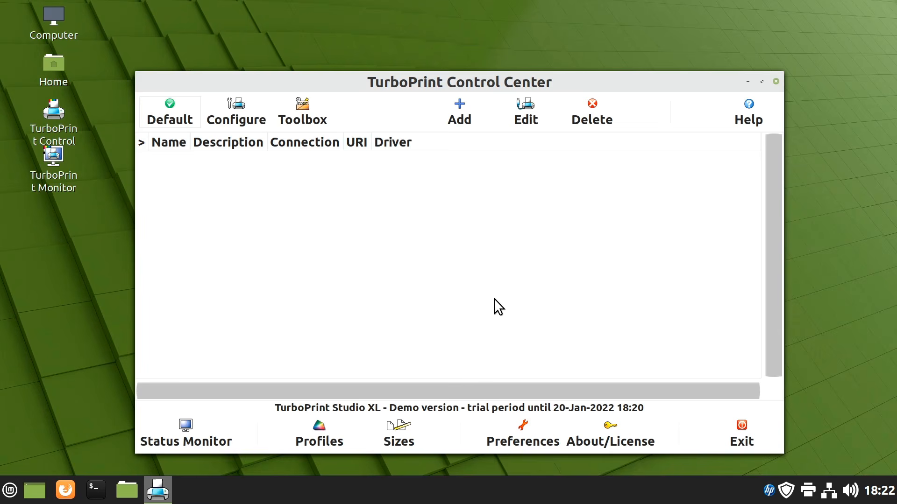
pyautogui.click(458, 113)
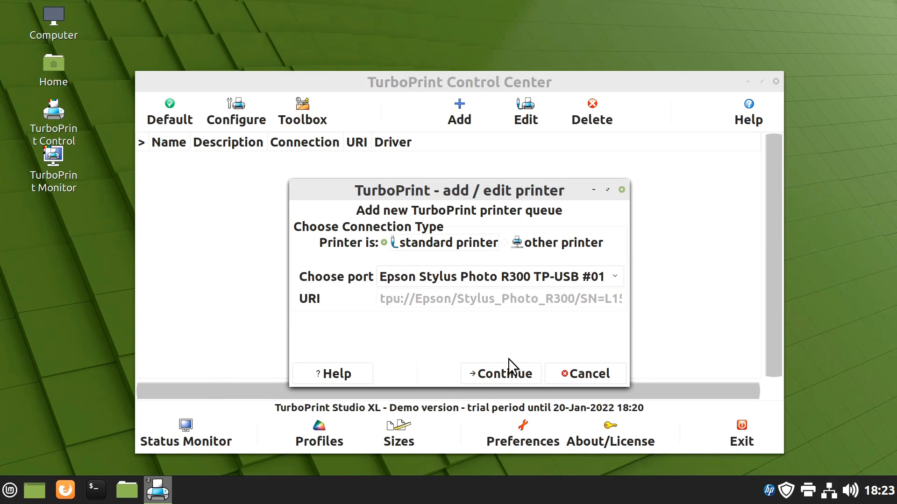
pyautogui.click(514, 375)
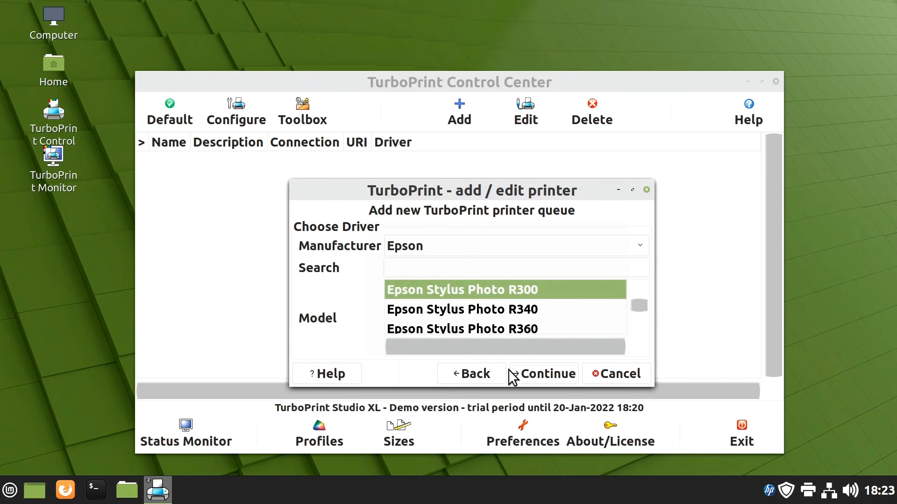
pyautogui.click(556, 375)
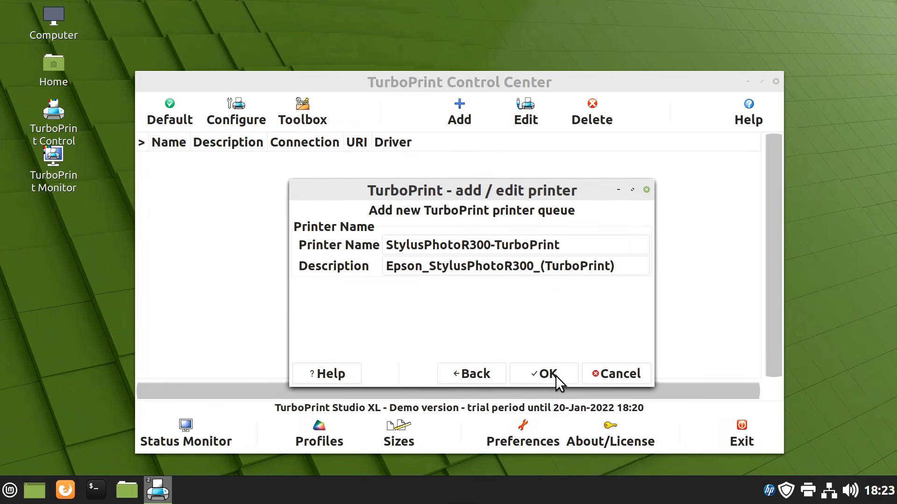
pyautogui.click(556, 375)
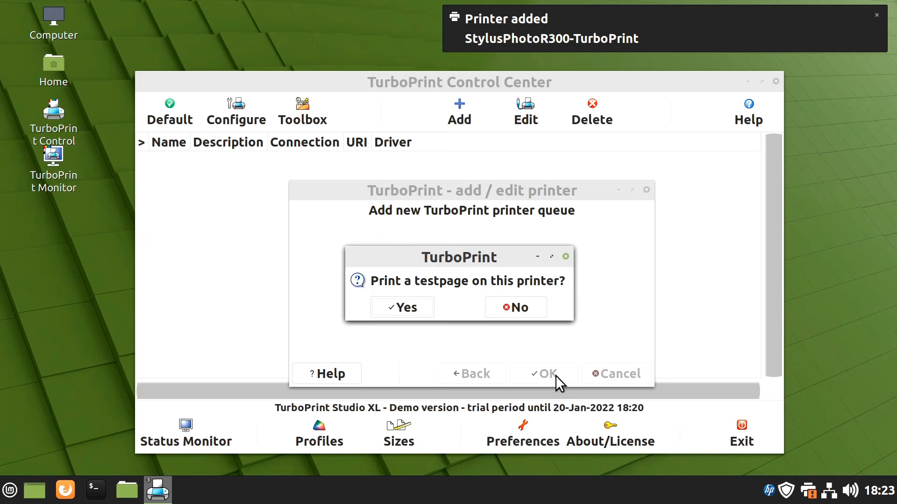
pyautogui.click(520, 308)
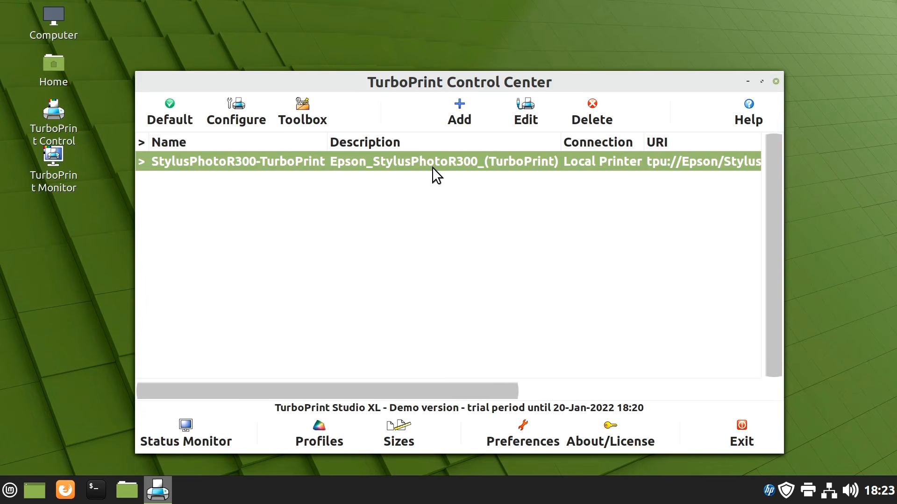
# Open the TurboPrint status monitor for the new printer and view its general info with the ink levels
pyautogui.click(179, 423)
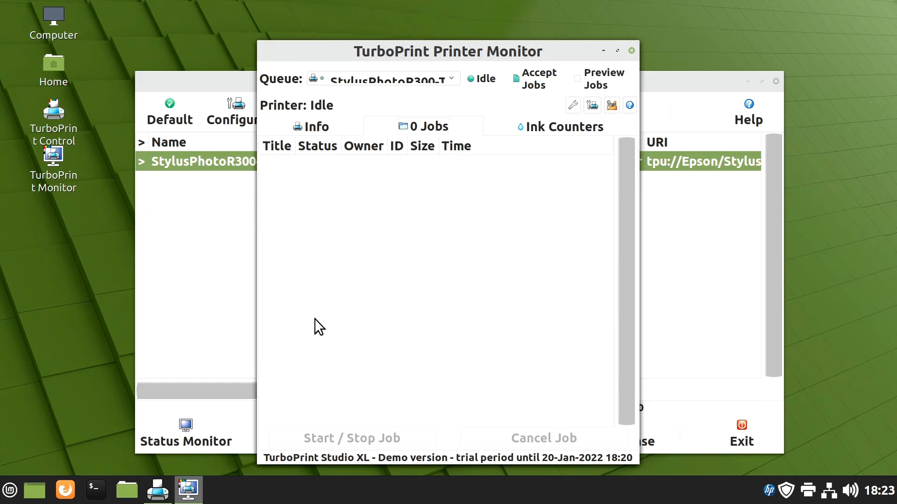
pyautogui.click(305, 126)
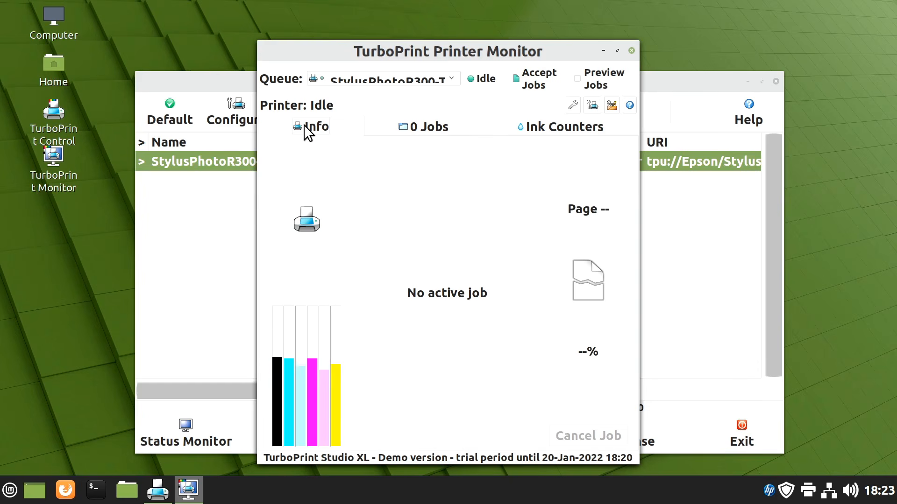